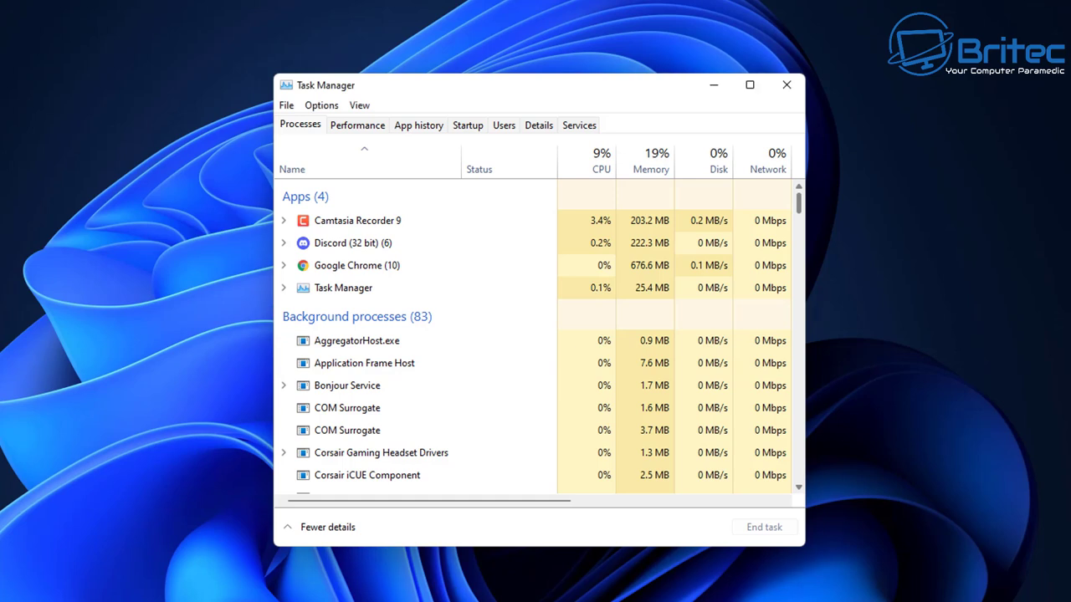
Scroll Task Manager's background processes down to the Norton Security entries
scroll(534, 339, "down", 5)
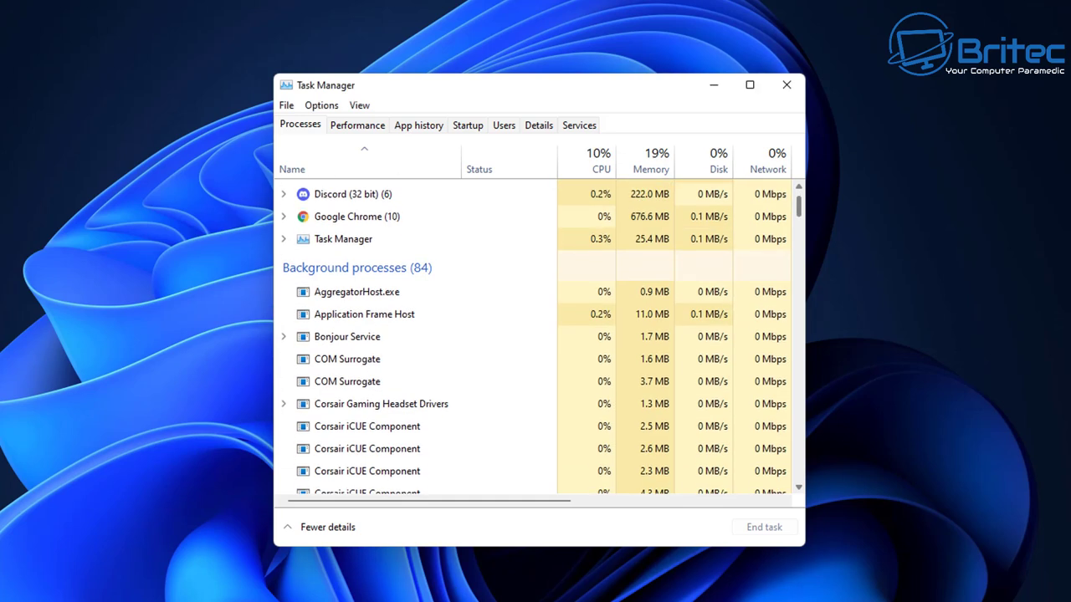
scroll(533, 338, "down", 3)
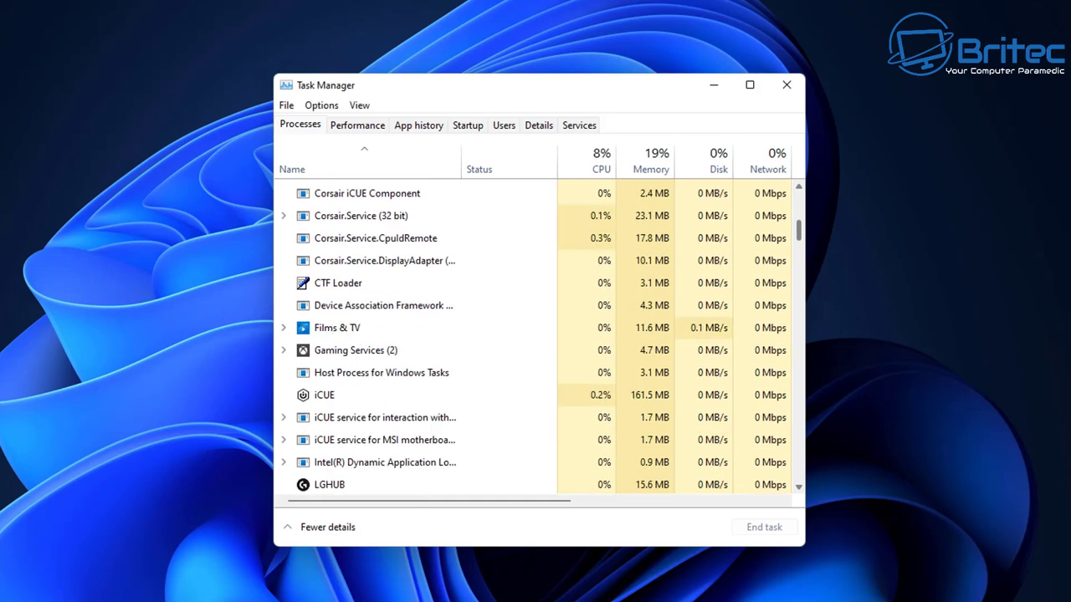
scroll(534, 338, "down", 5)
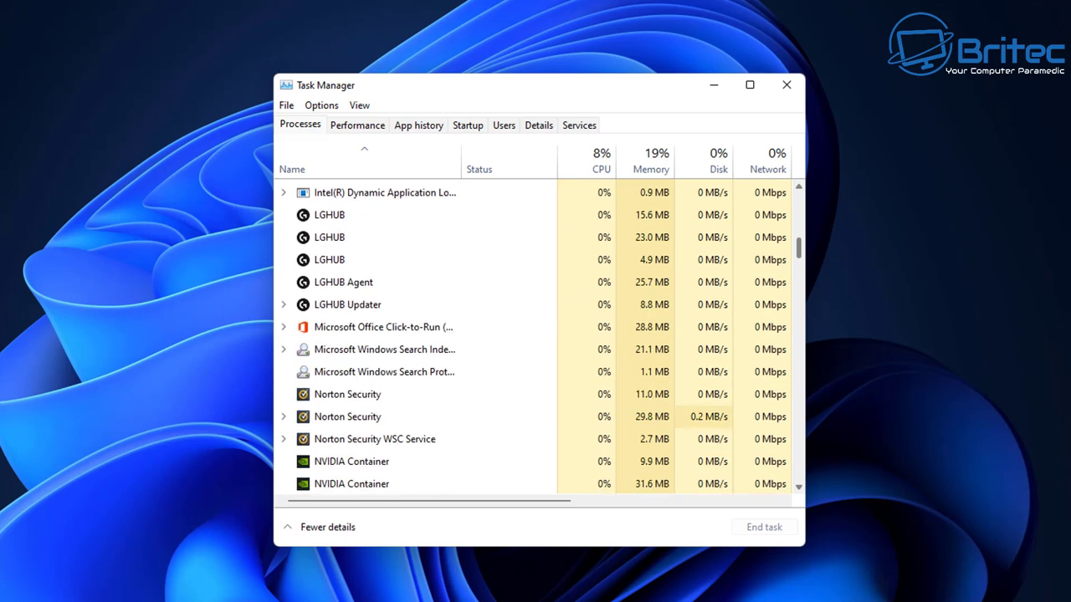
scroll(533, 339, "down", 1)
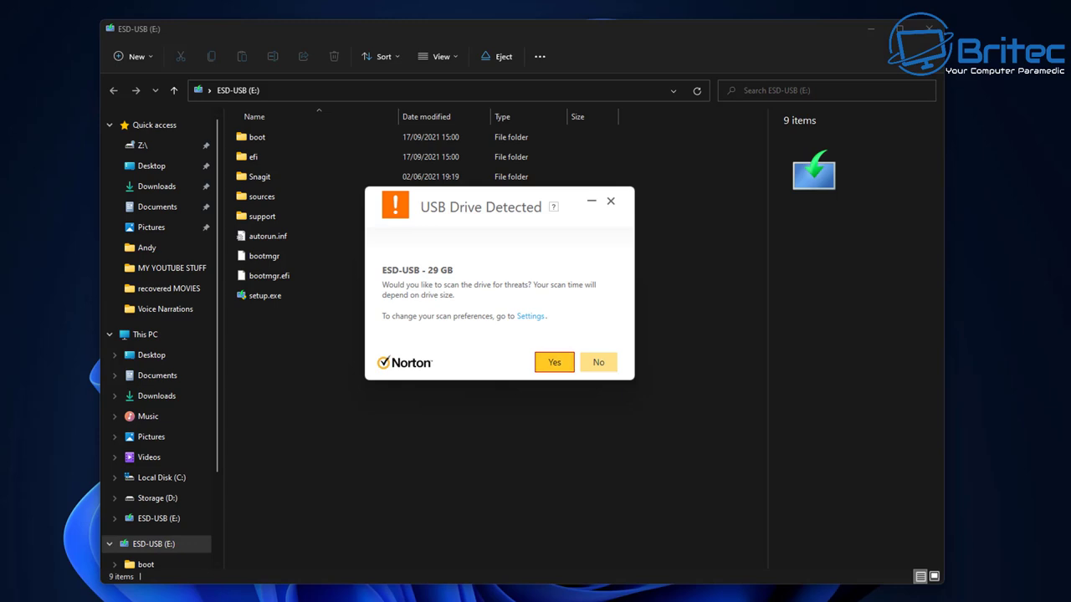
Run Norton's scan of the ESD-USB drive and close the no-threats result for 4,374 items
key("Return")
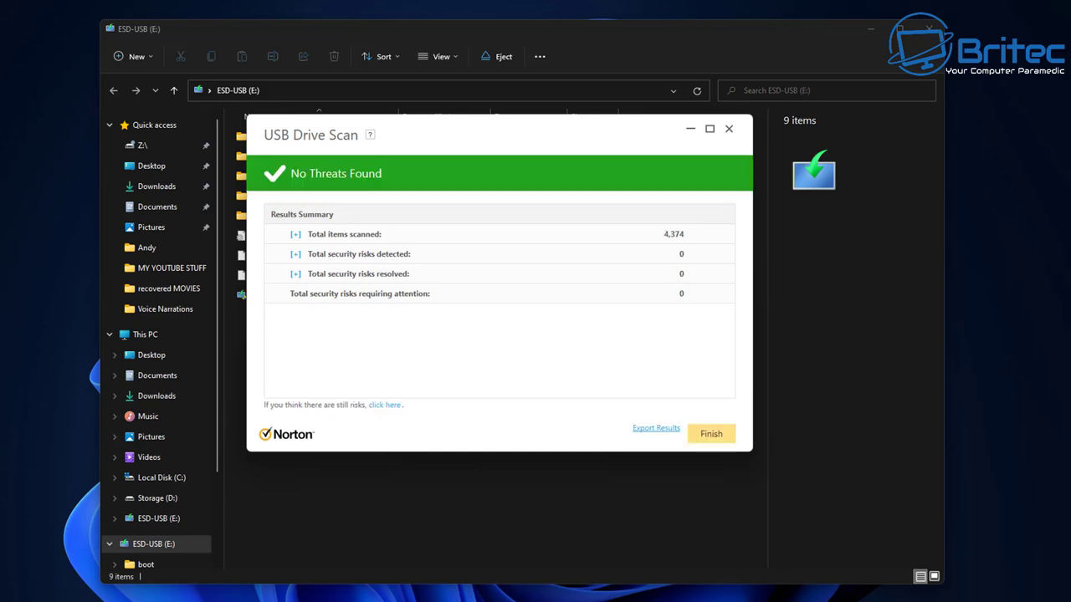
key("Return")
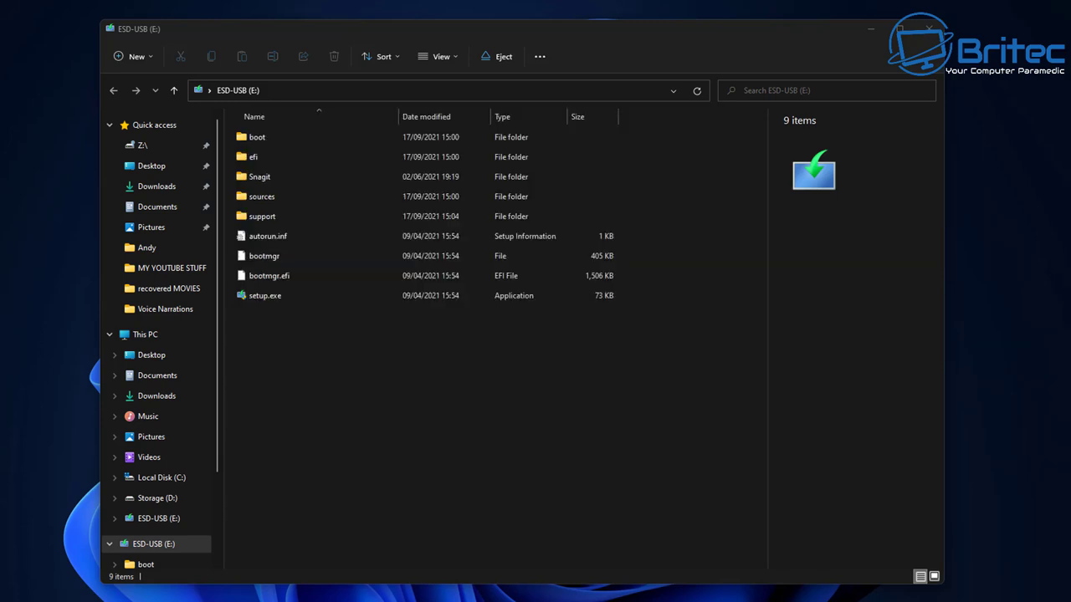
Quick-format ESD-USB (E:) as FAT32 from This PC, confirming the erase warning
key("alt+Up")
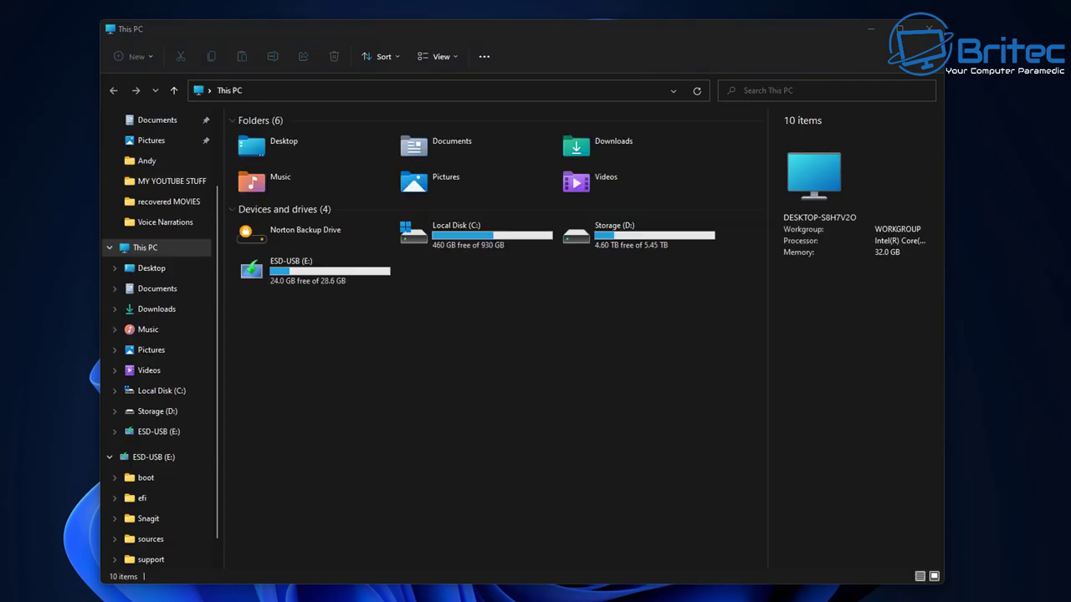
right_click(289, 271)
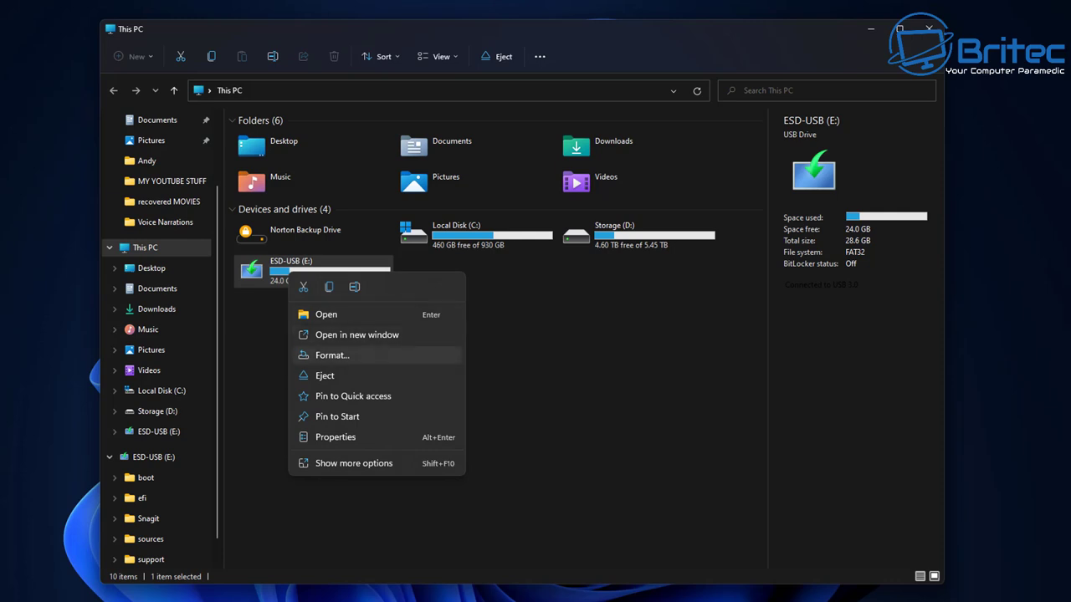
left_click(332, 354)
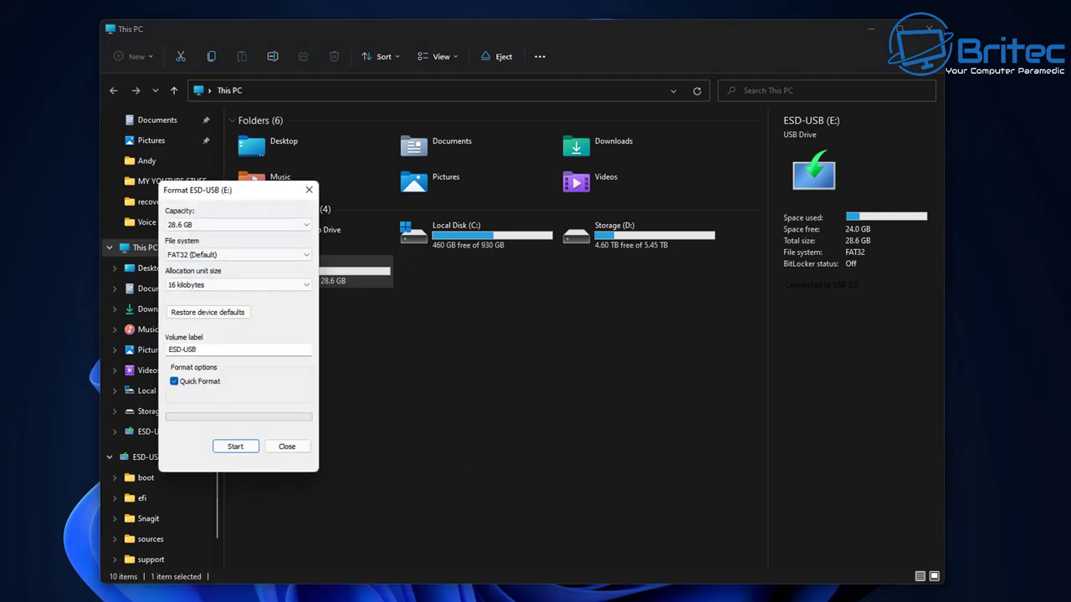
left_click_drag(251, 209, 303, 223)
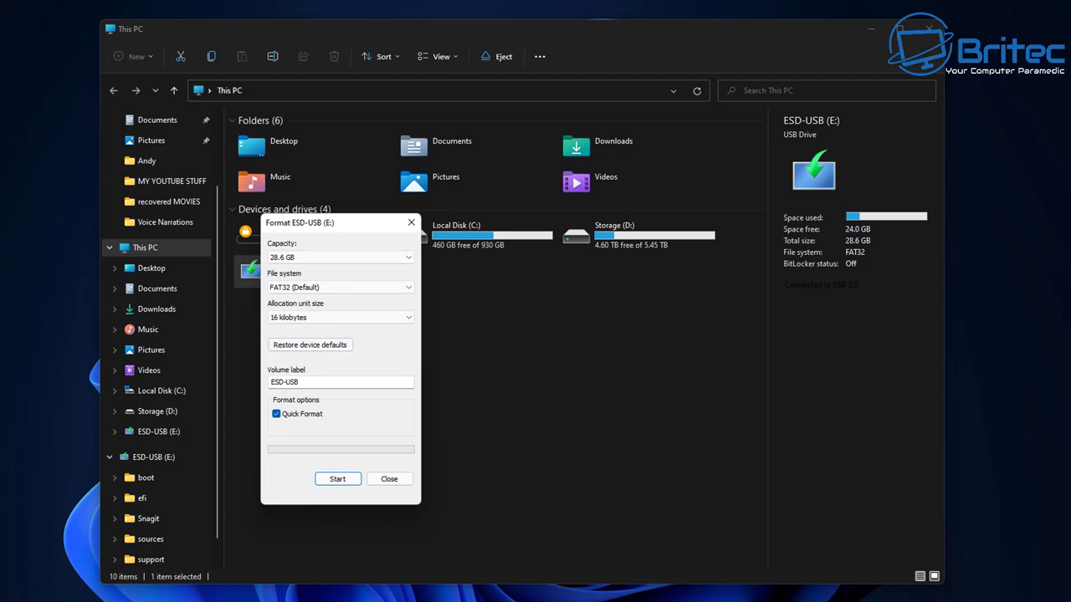
key("Return")
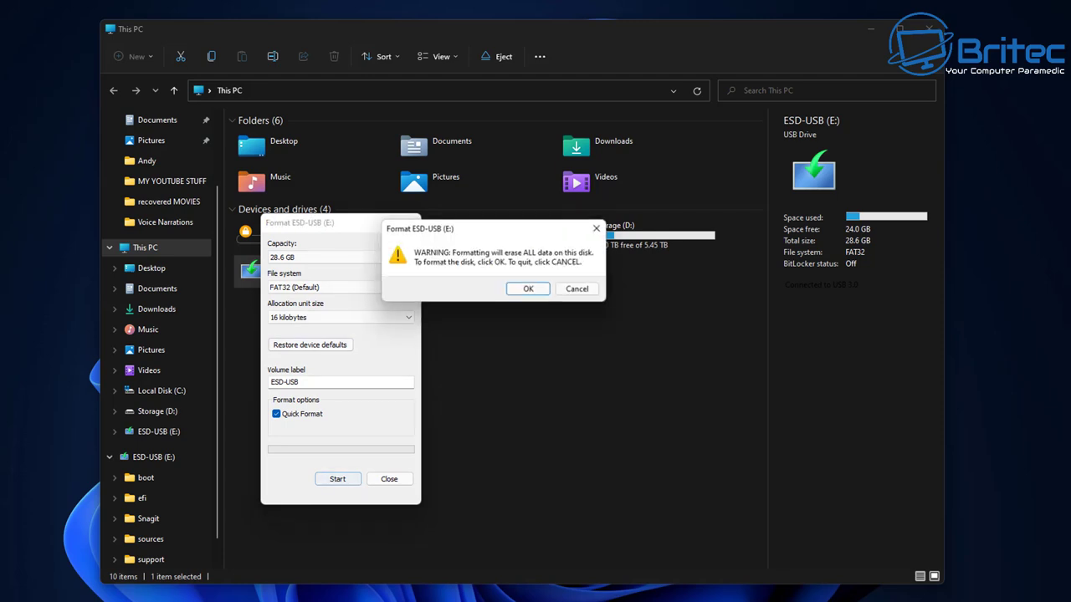
left_click_drag(451, 228, 314, 335)
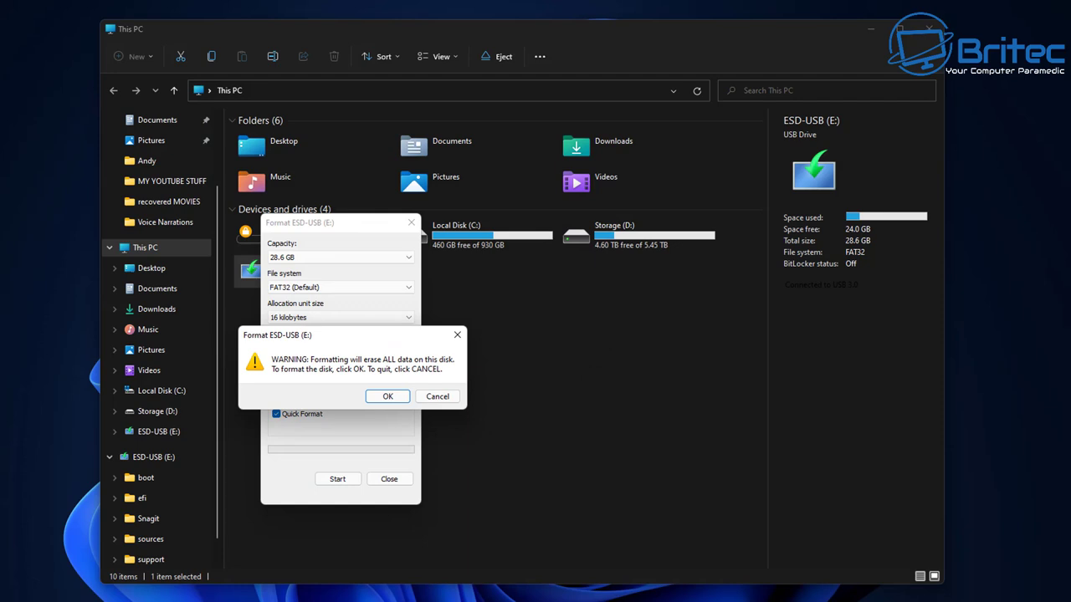
left_click(391, 397)
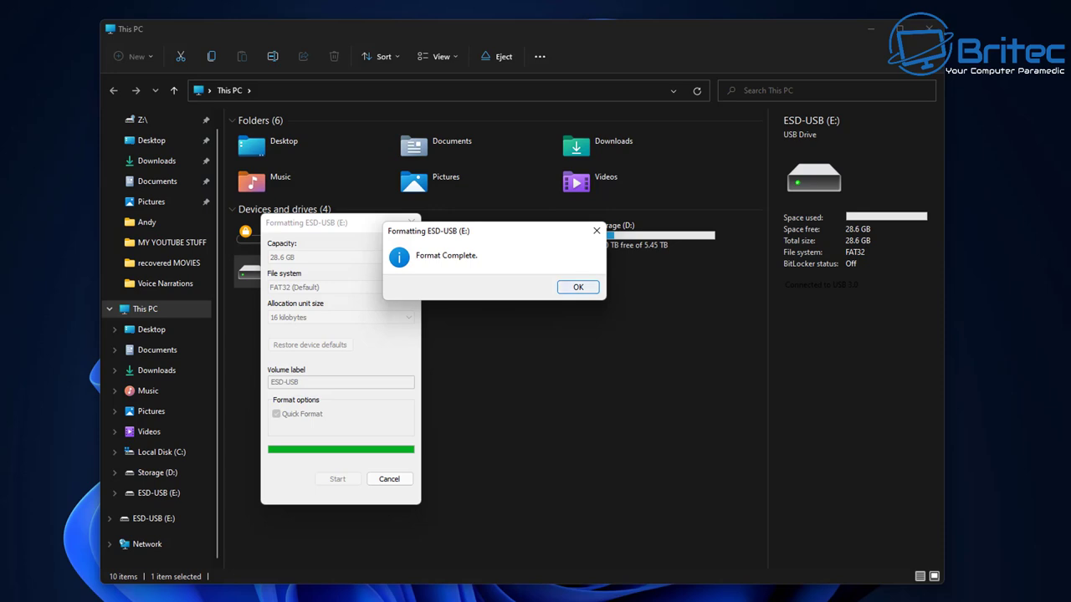
key("Return")
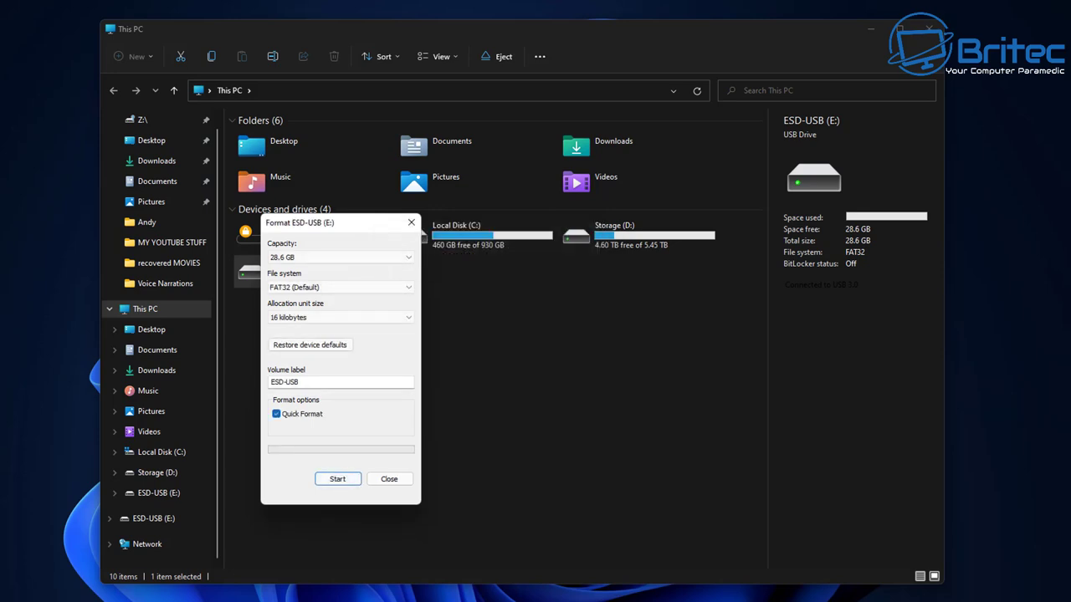
Run a full FAT32 format of ESD-USB (E:) with Quick Format unchecked and acknowledge completion
key("alt+q")
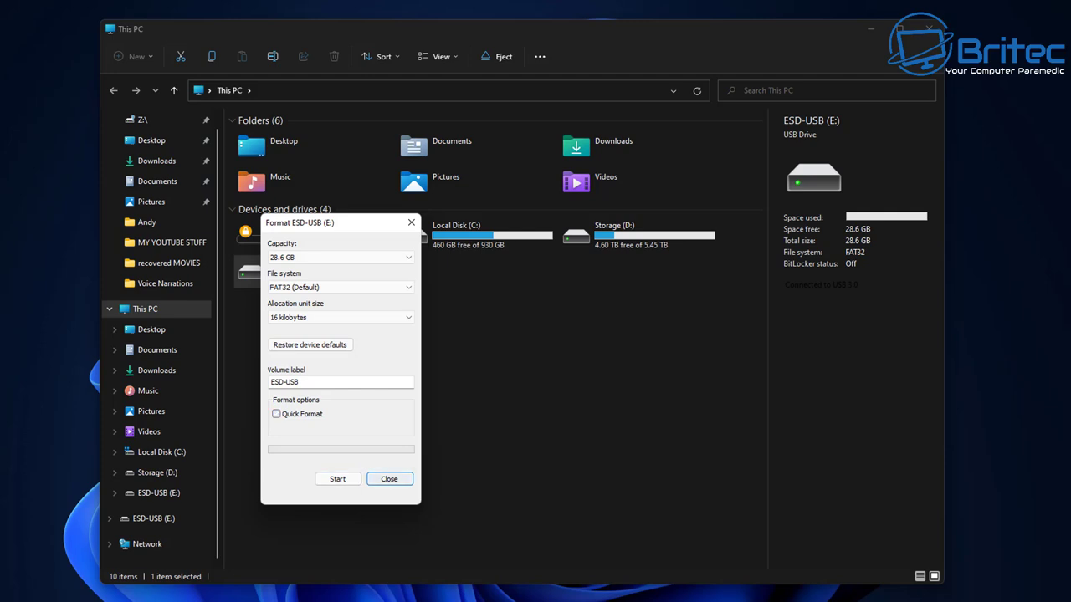
key("alt+s")
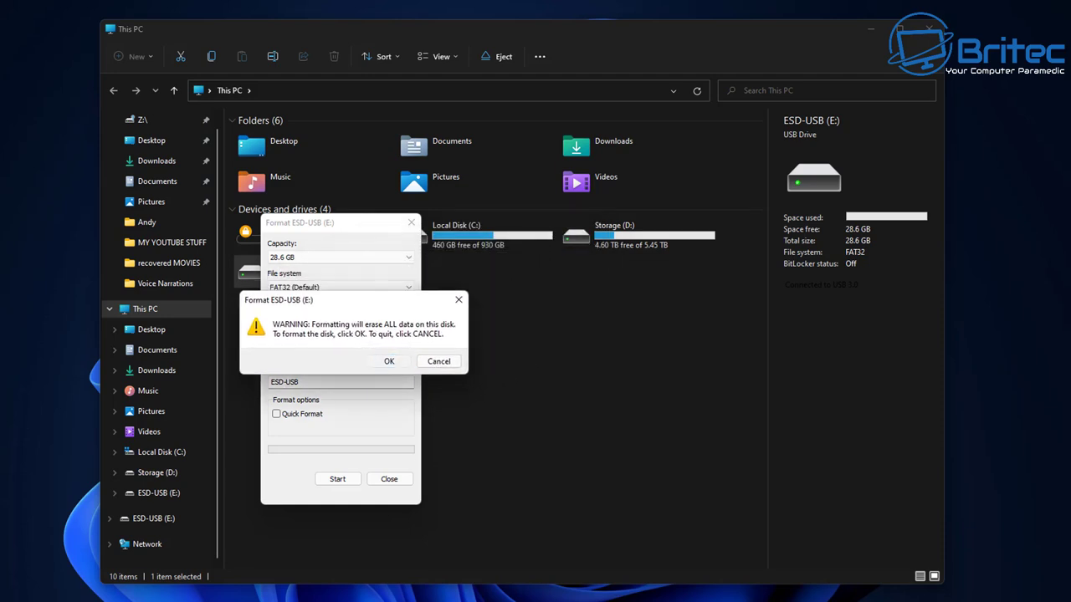
key("Return")
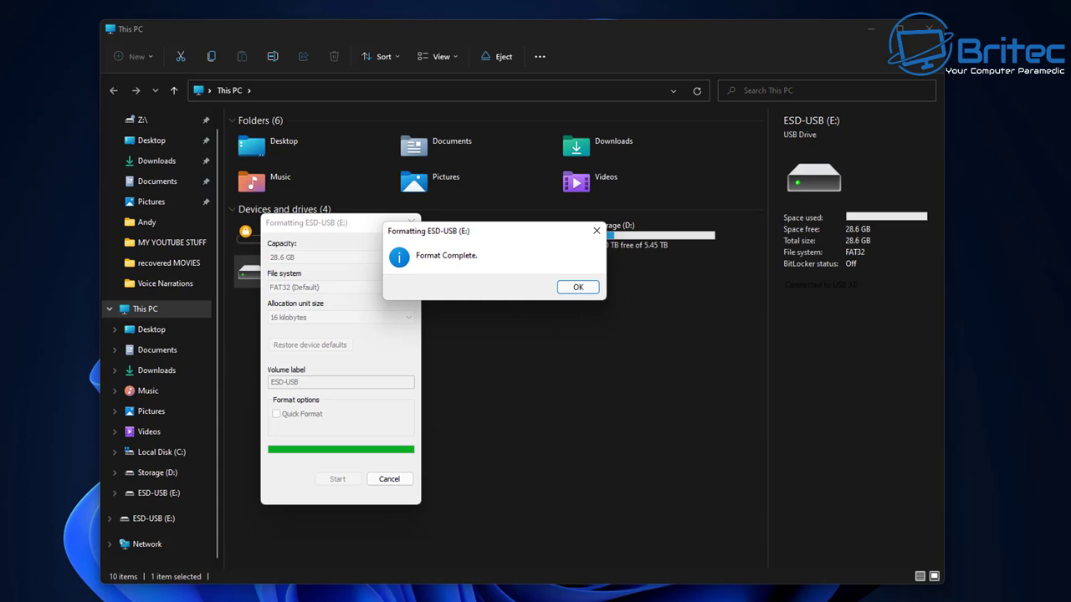
left_click_drag(468, 231, 329, 370)
left_click(454, 363)
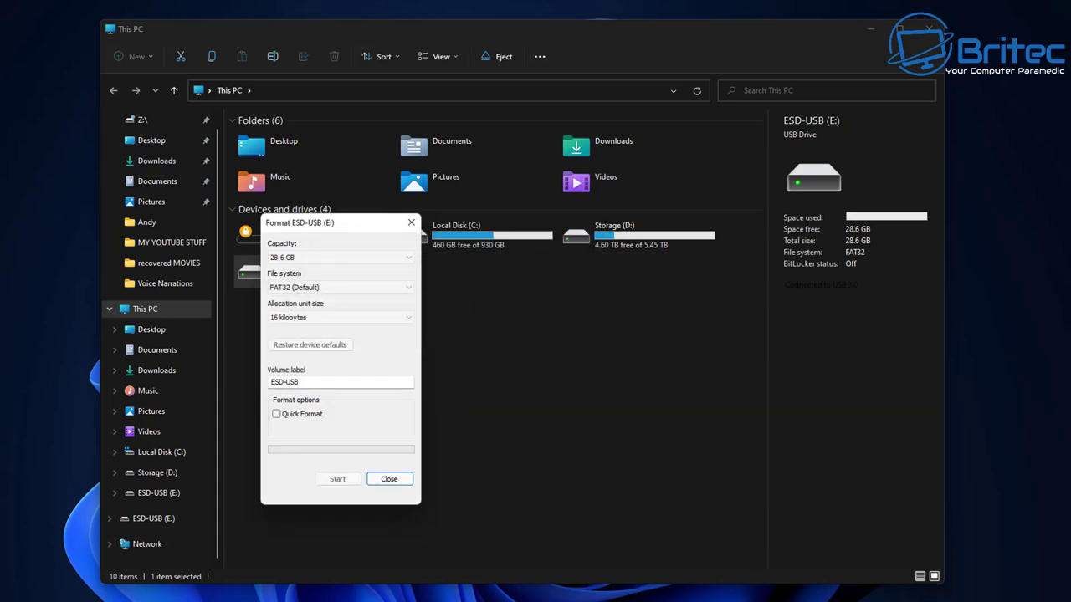
Scan the 28.7 GB USB disk DISK2 in GetDataBack Pro using the Level 4 complete scan
key("Return")
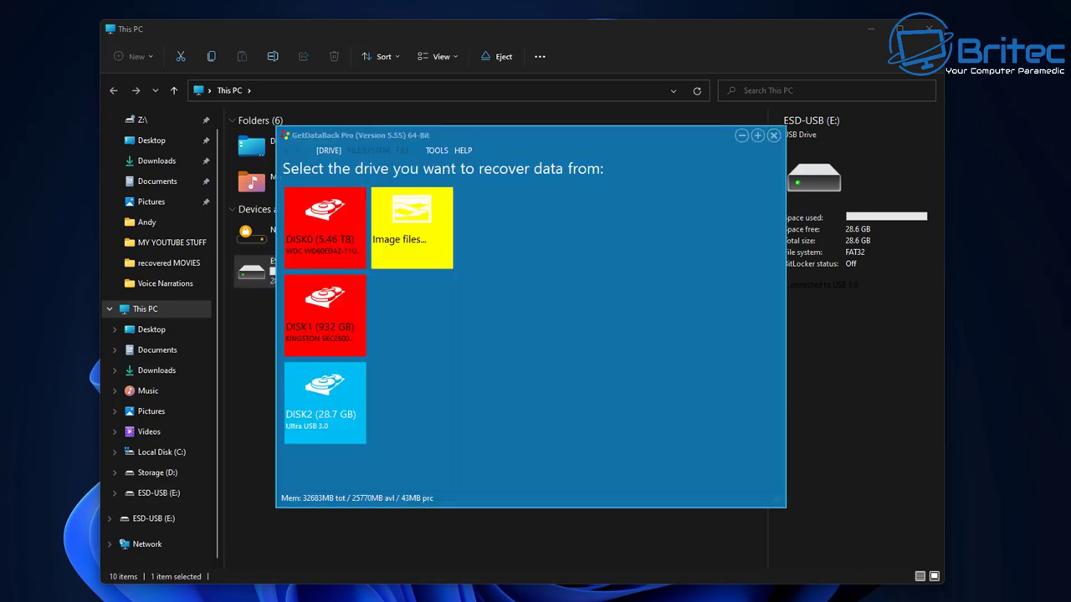
left_click(325, 401)
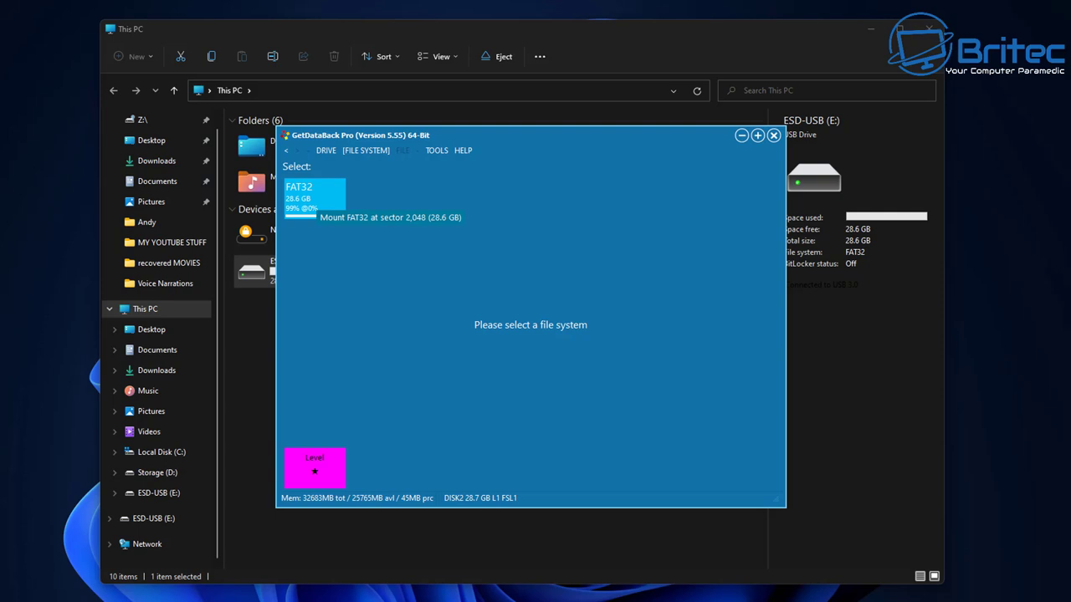
left_click(315, 201)
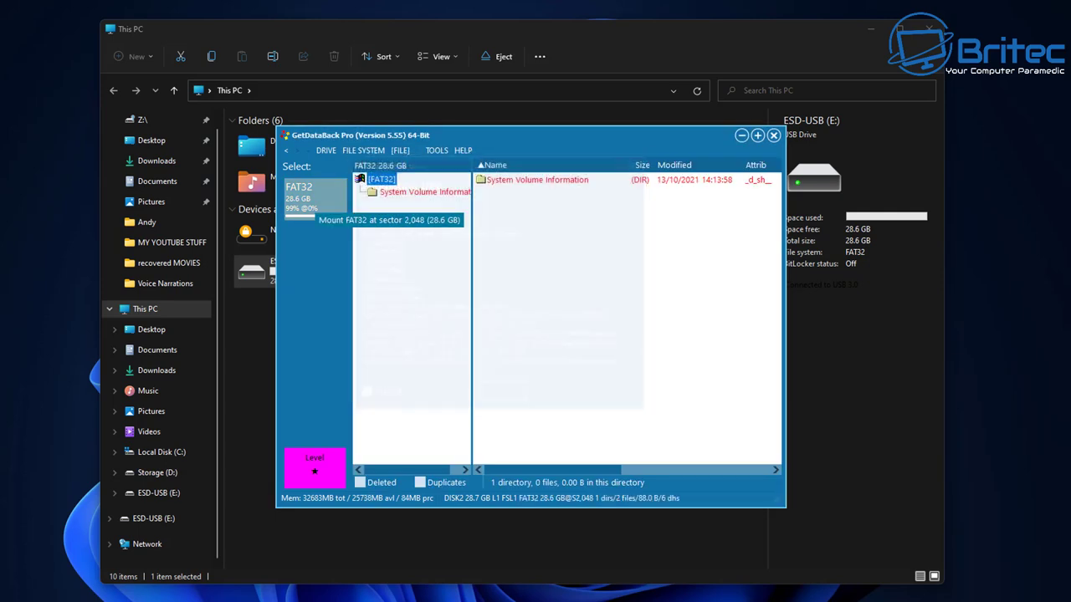
left_click(315, 468)
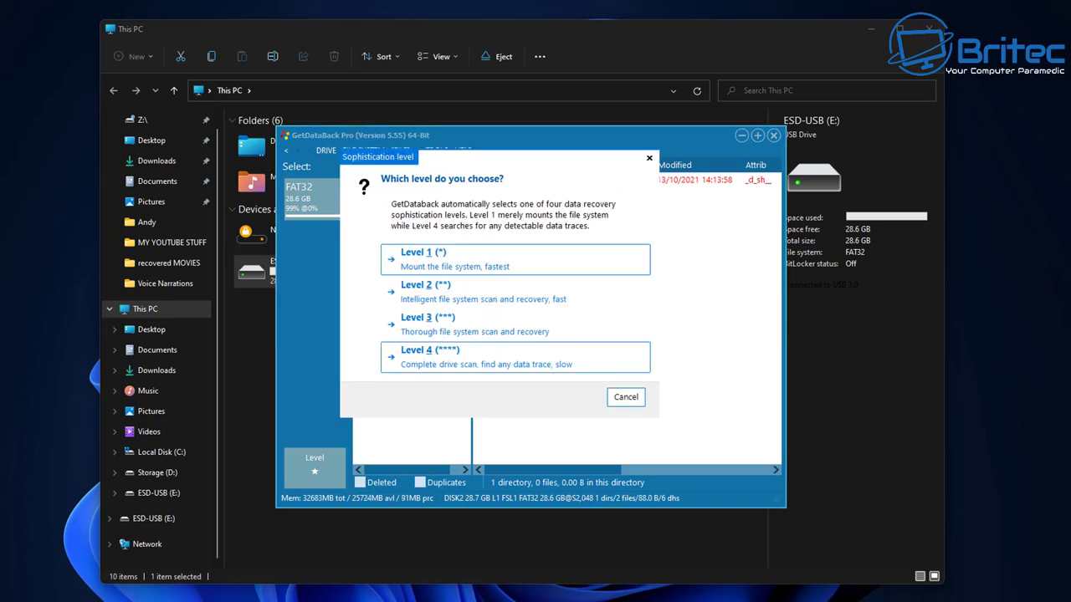
key("4")
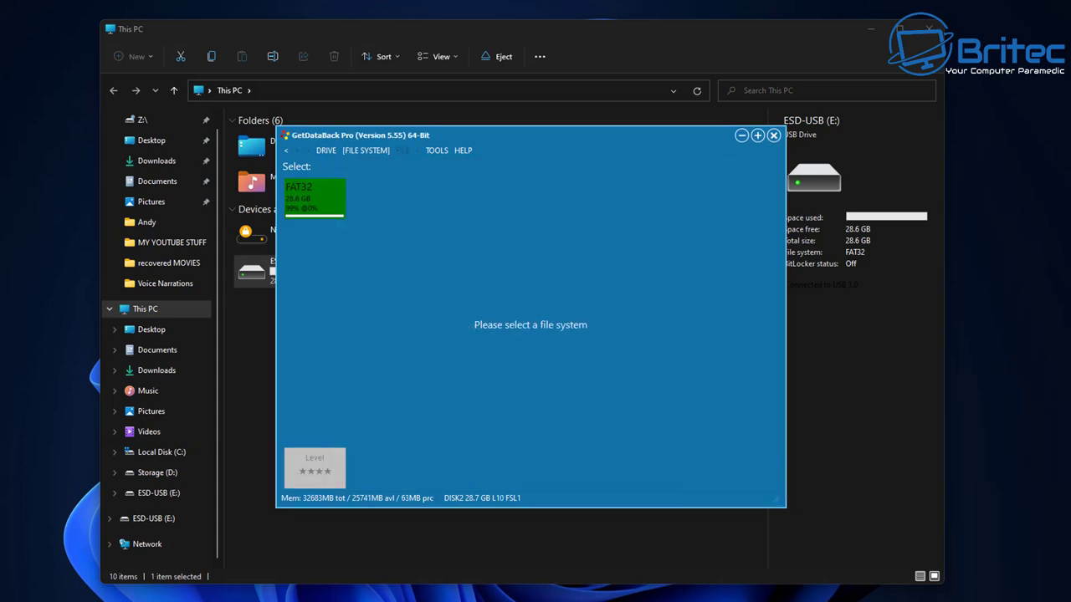
Open the found FAT32 file system and browse the System Volume Information folder
left_click(315, 198)
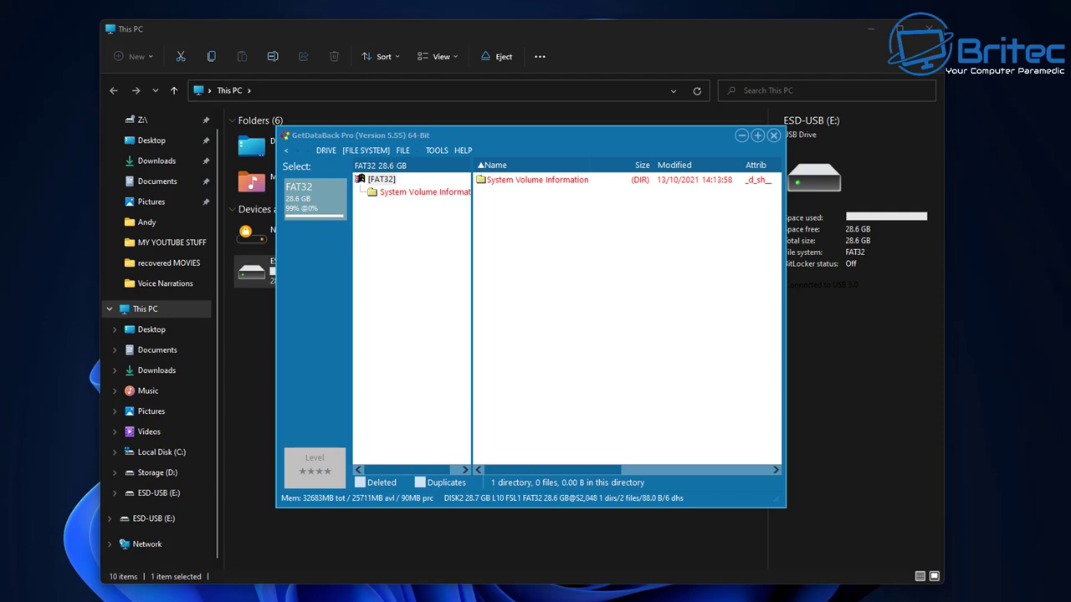
left_click(537, 180)
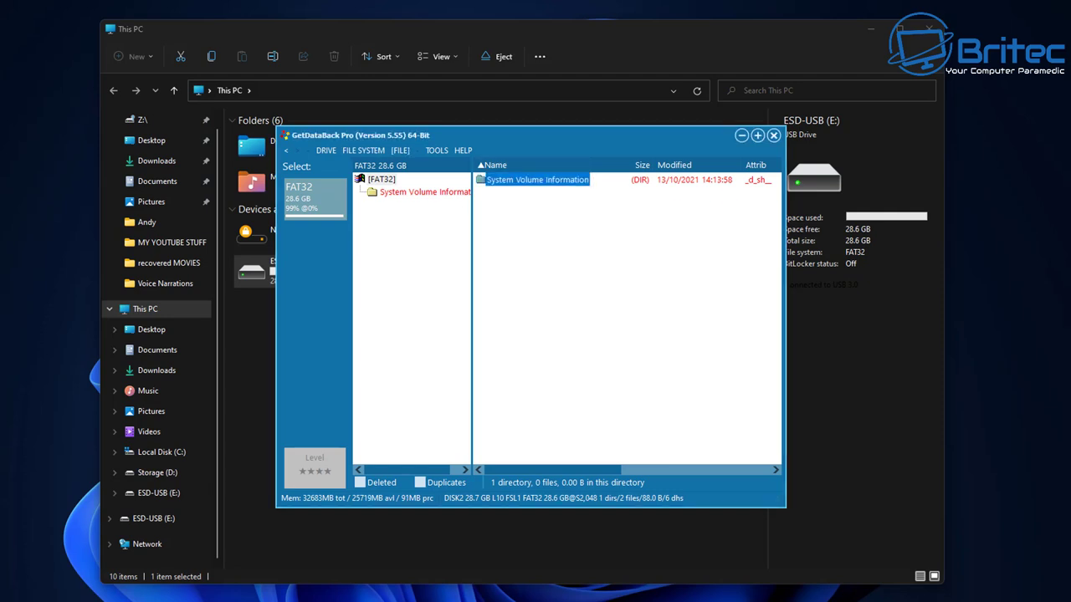
key("Return")
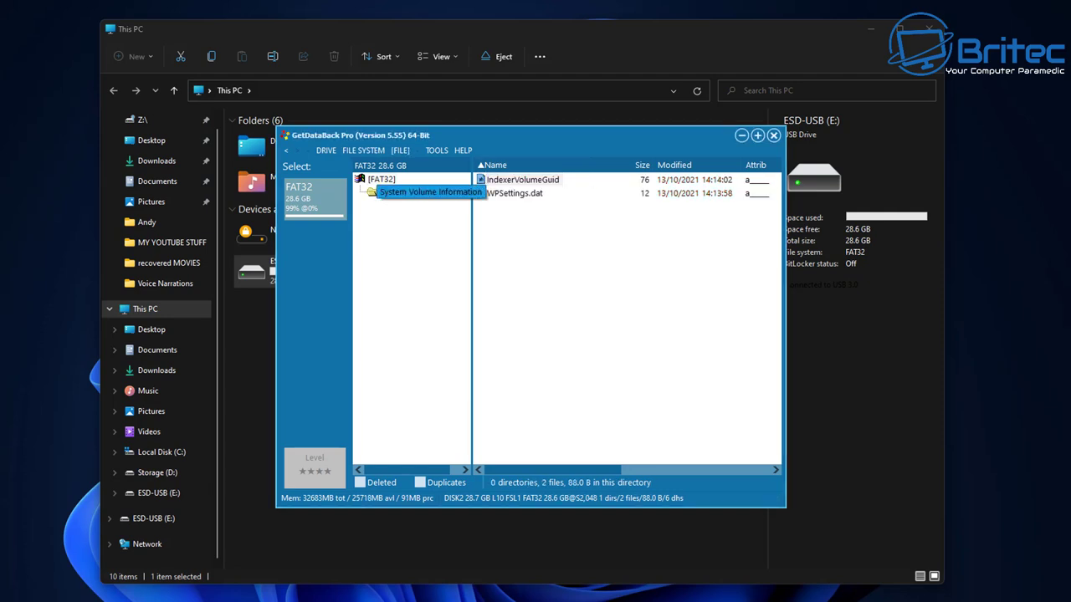
key("BackSpace")
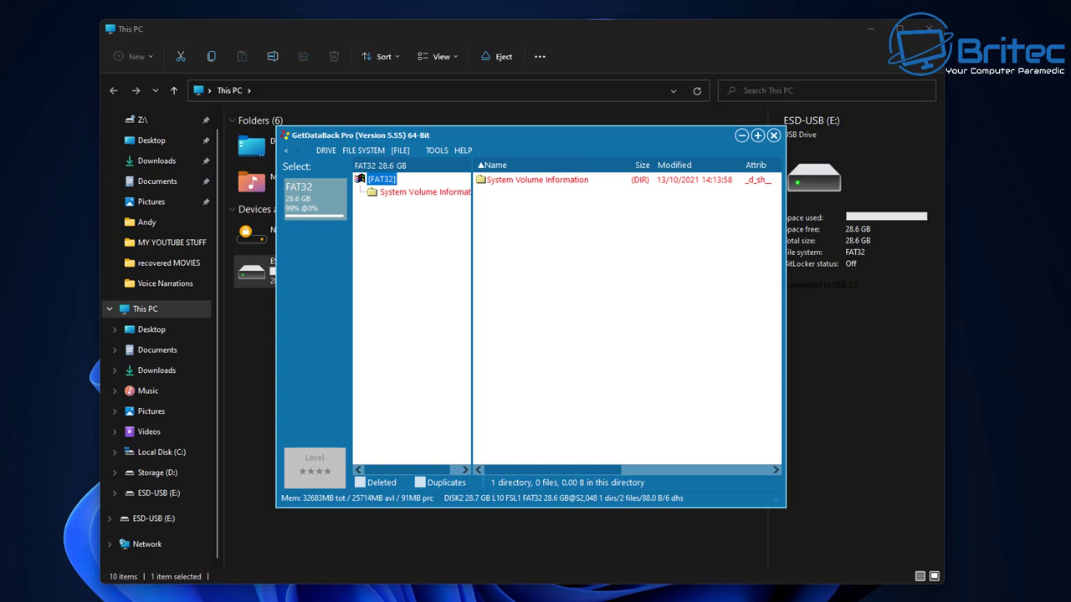
key("Right")
key("Right")
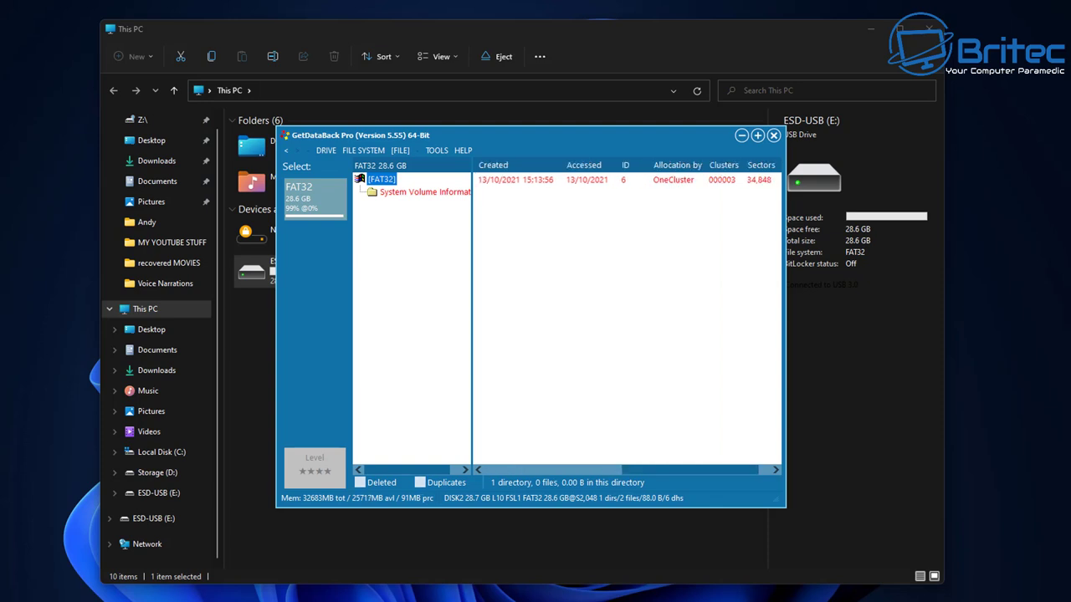
key("Tab")
left_click(423, 192)
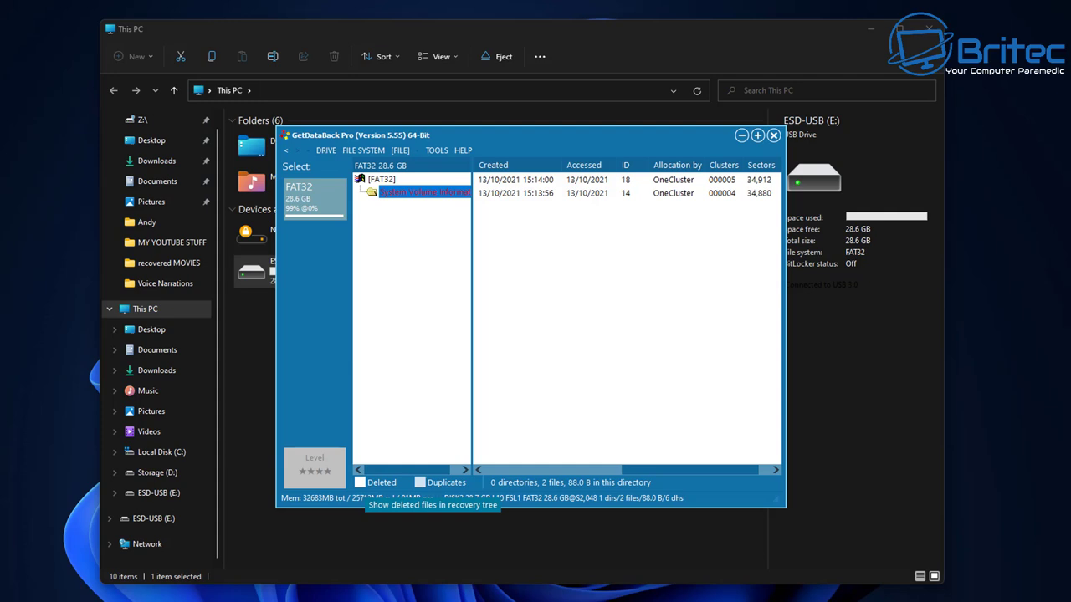
Include deleted entries, recheck System Volume Information, and close GetDataBack Pro
left_click(360, 483)
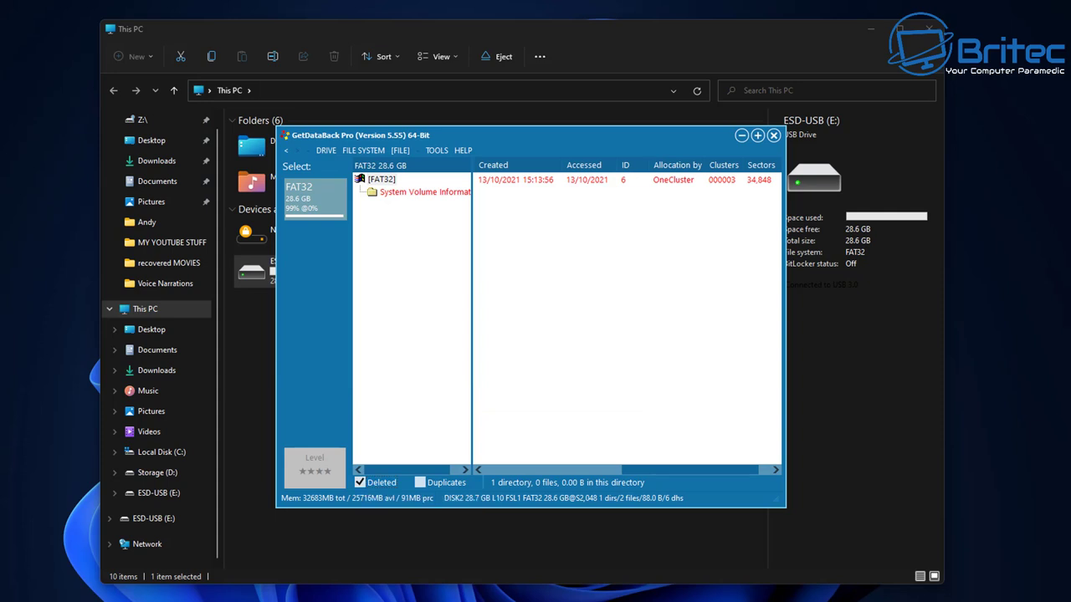
left_click(418, 191)
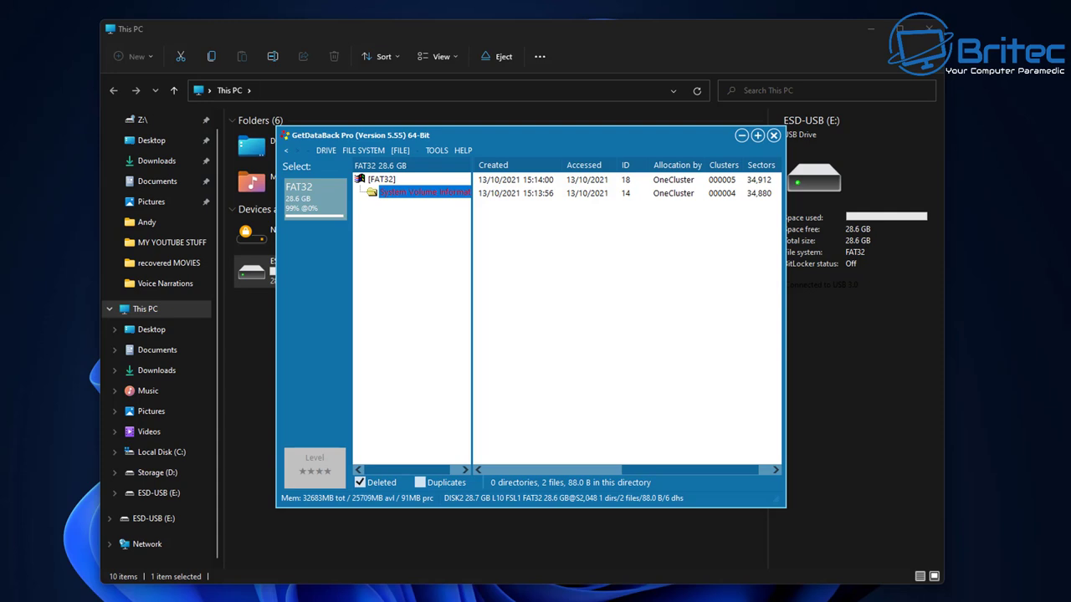
key("alt+F4")
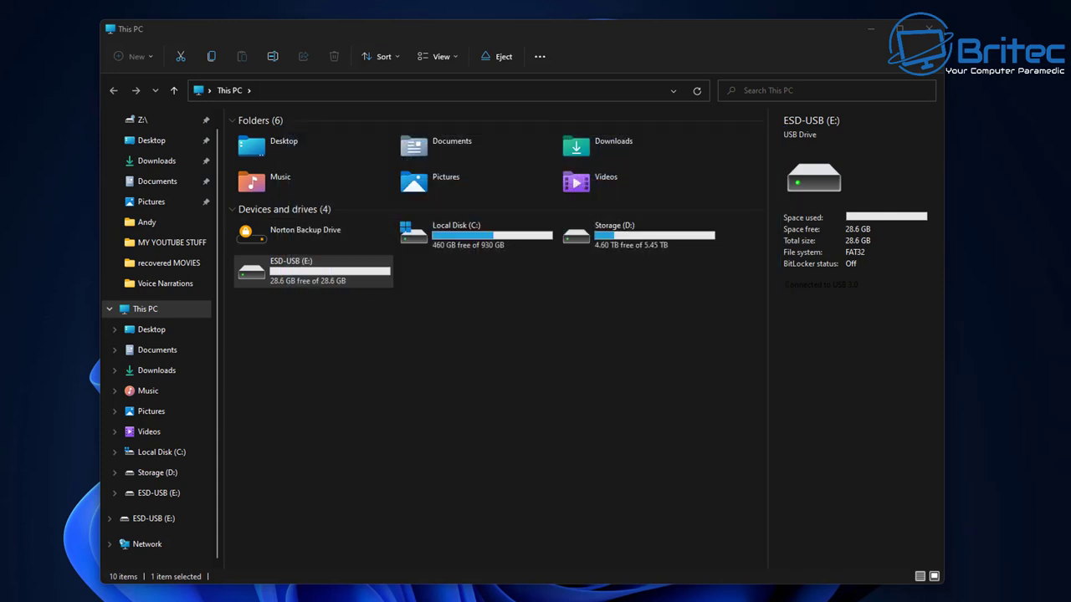
Close This PC and launch Control Panel by searching 'control panel'
key("alt+F4")
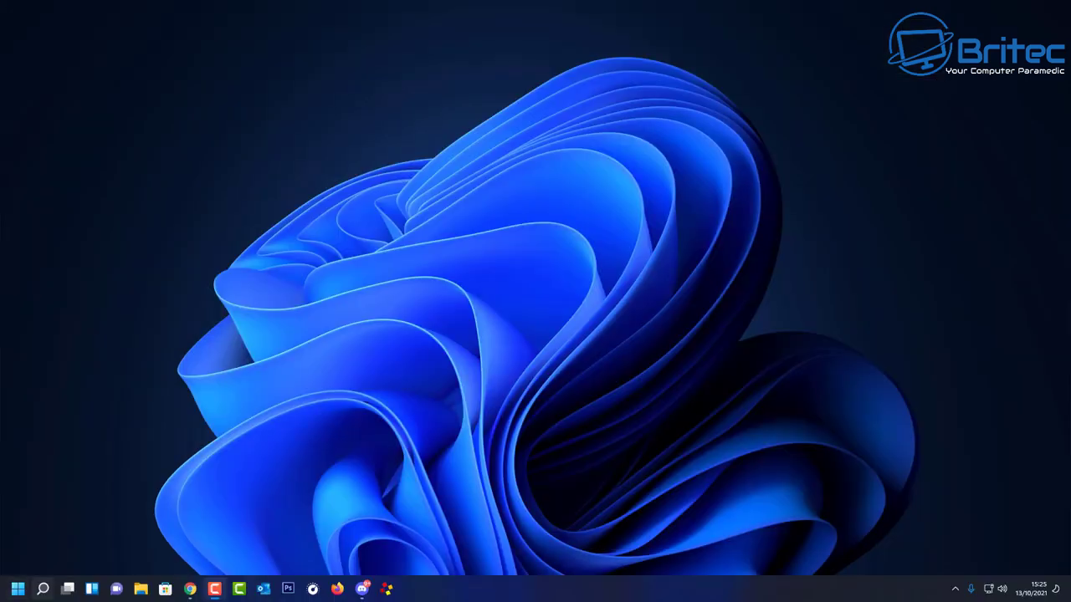
left_click(43, 588)
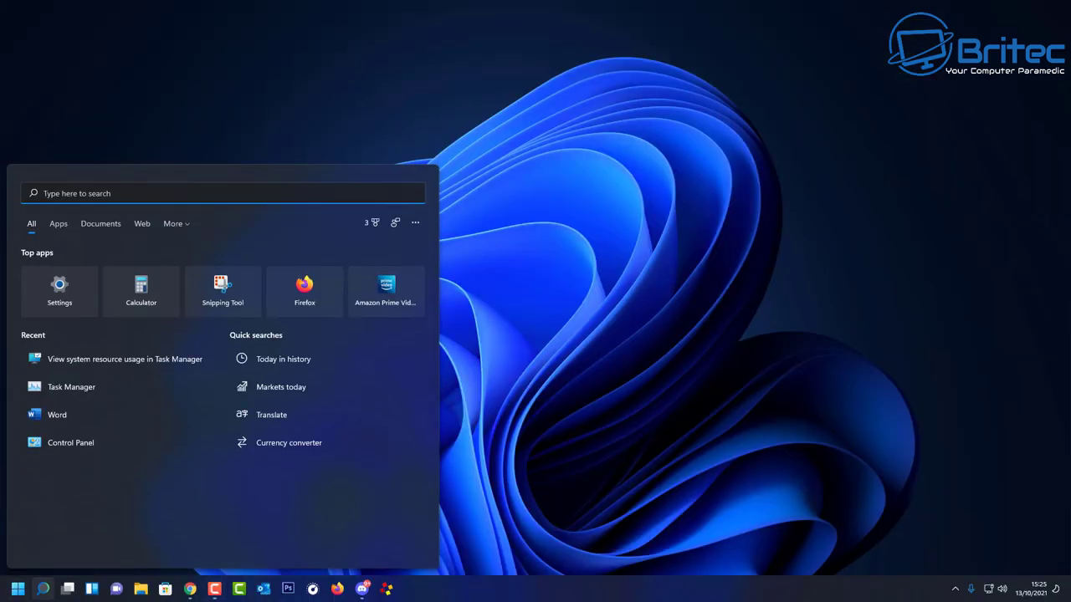
type("control")
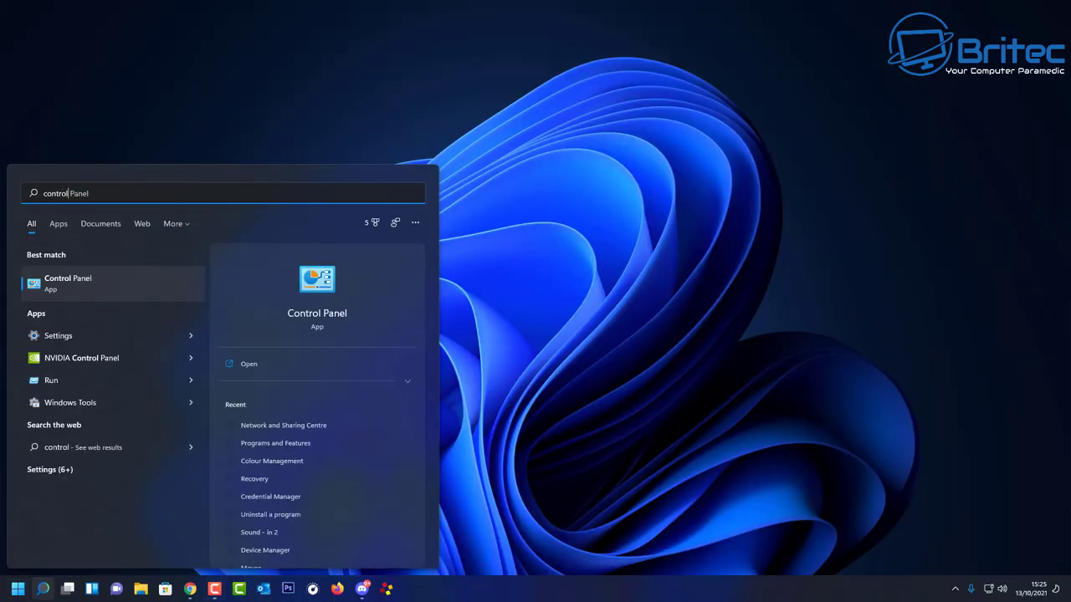
type(" panel")
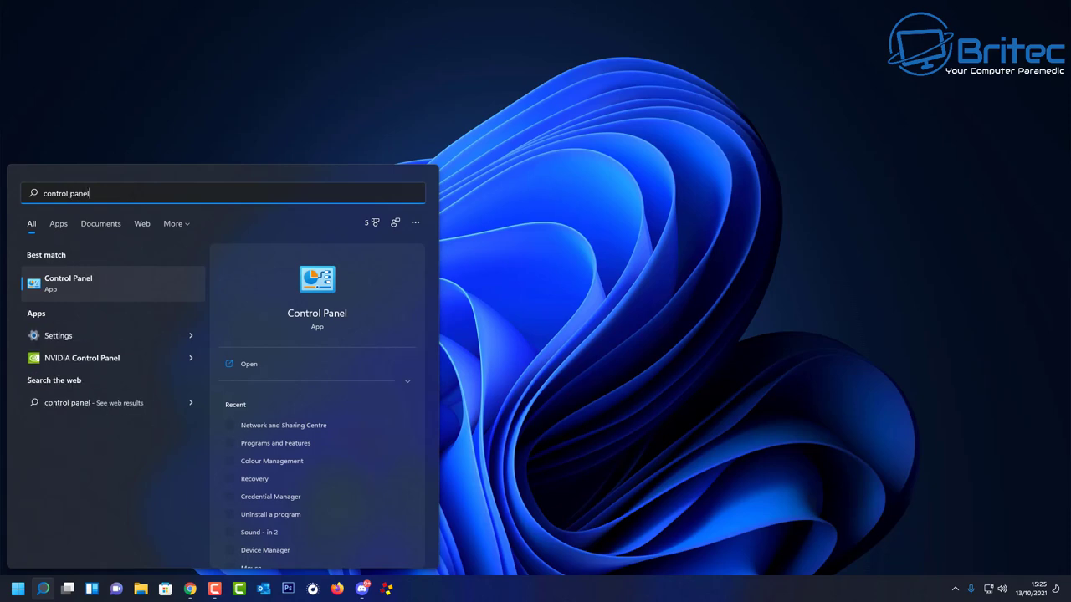
key("Return")
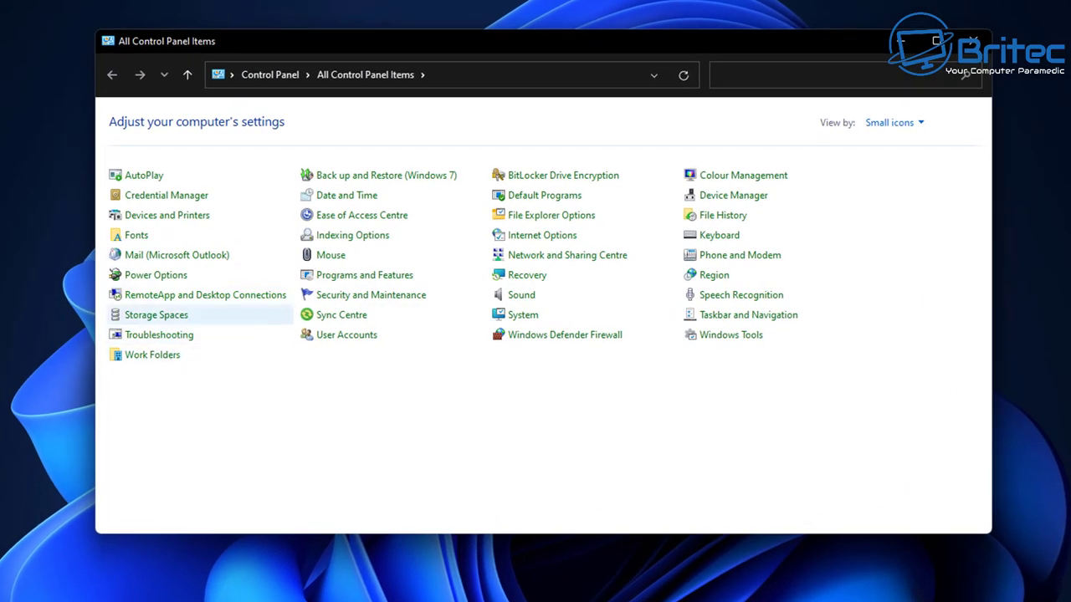
Switch Control Panel to Category view and open System and Security's RAM and processor details
left_click(890, 122)
left_click(917, 144)
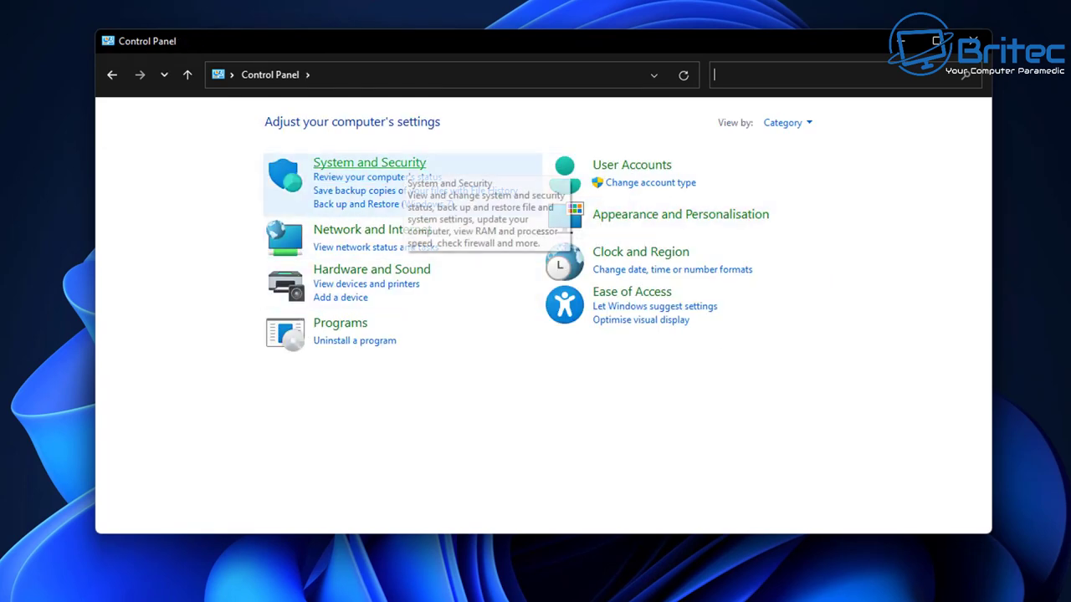
left_click(401, 164)
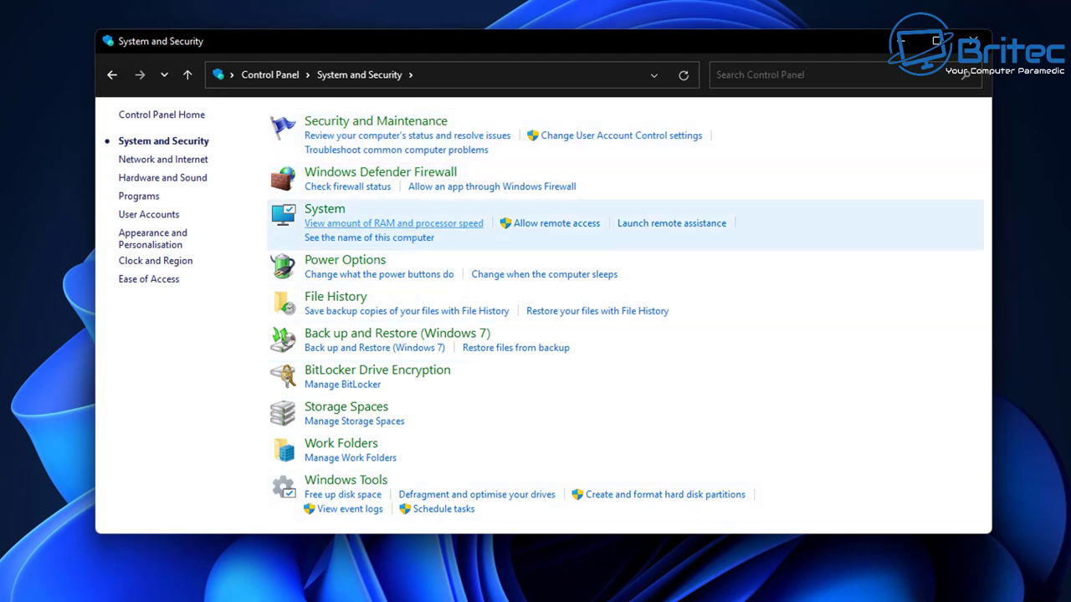
left_click(394, 223)
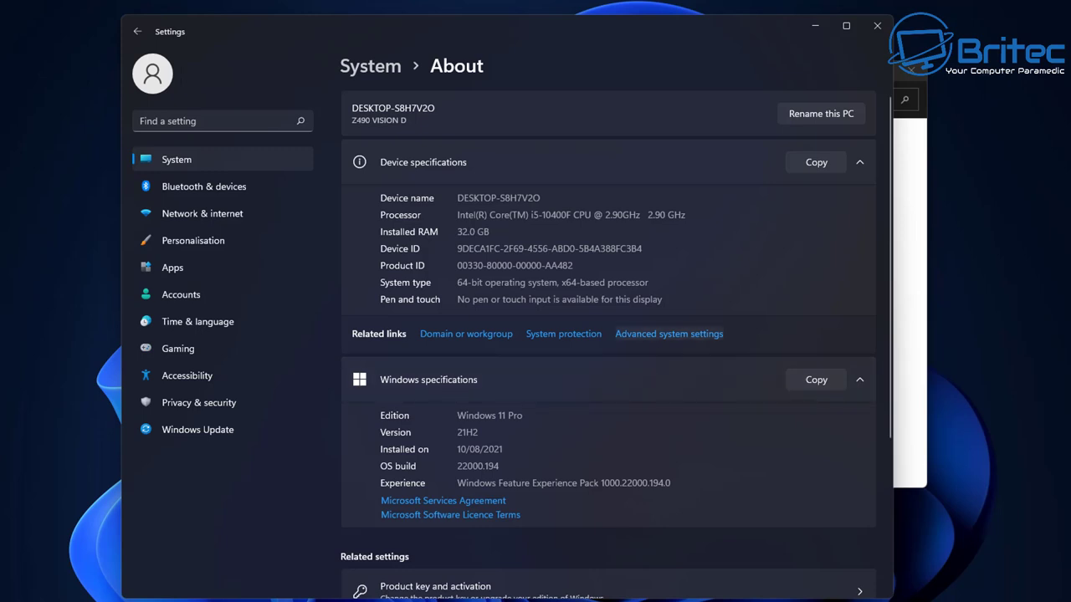
Reach the Virtual Memory dialog through Advanced system settings and Performance Options' Advanced tab
left_click(669, 334)
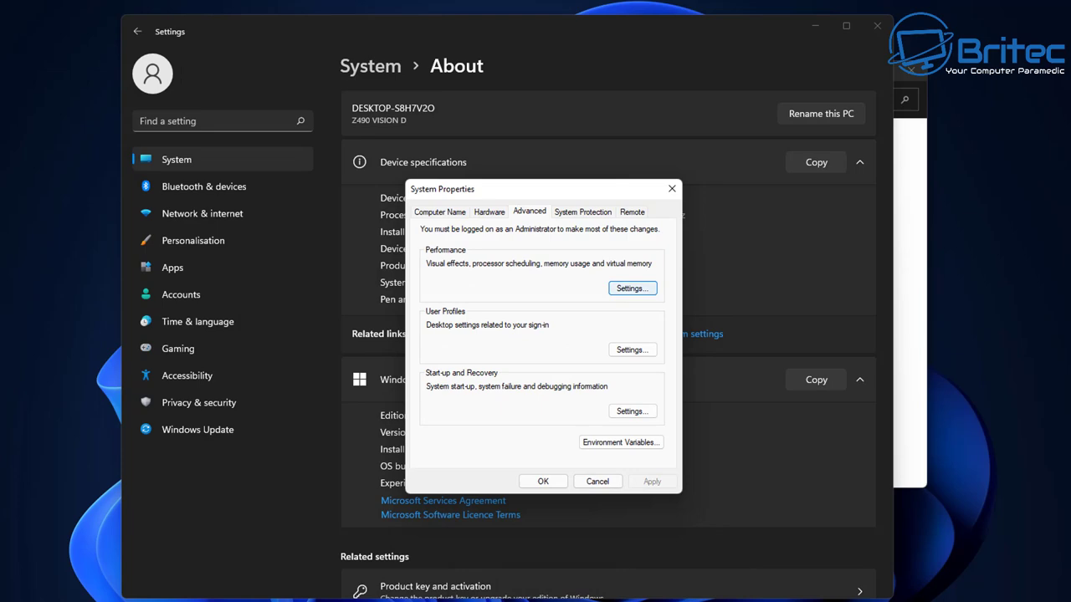
left_click(633, 288)
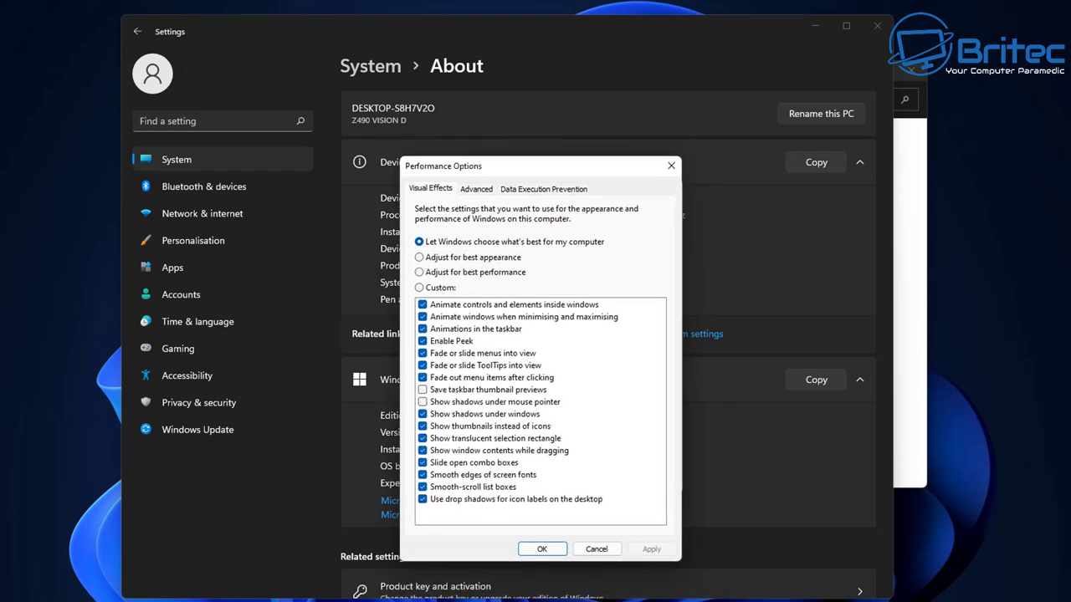
key("ctrl+Tab")
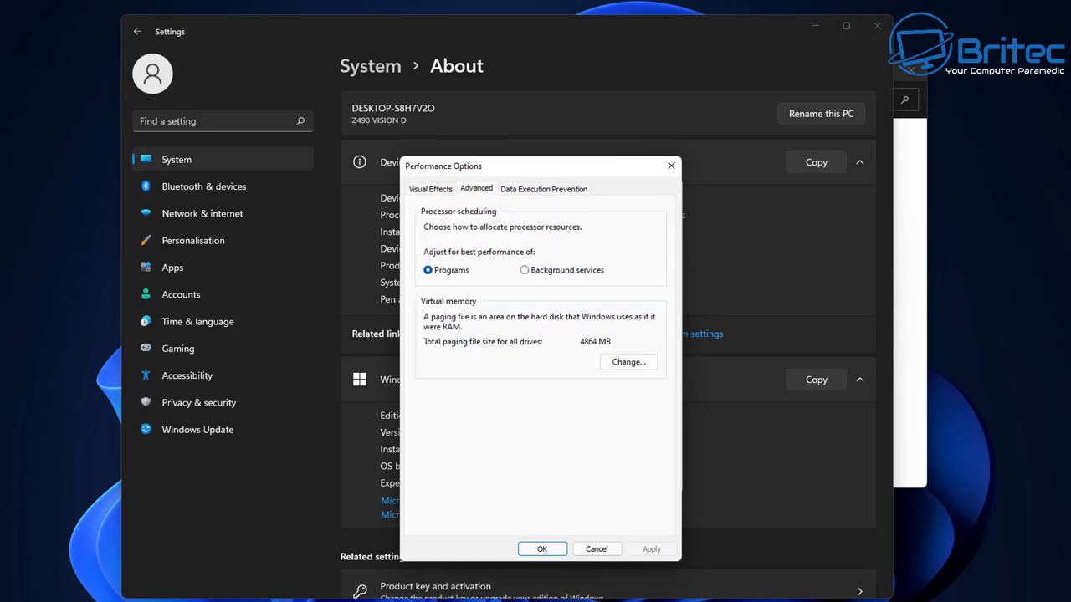
left_click(629, 362)
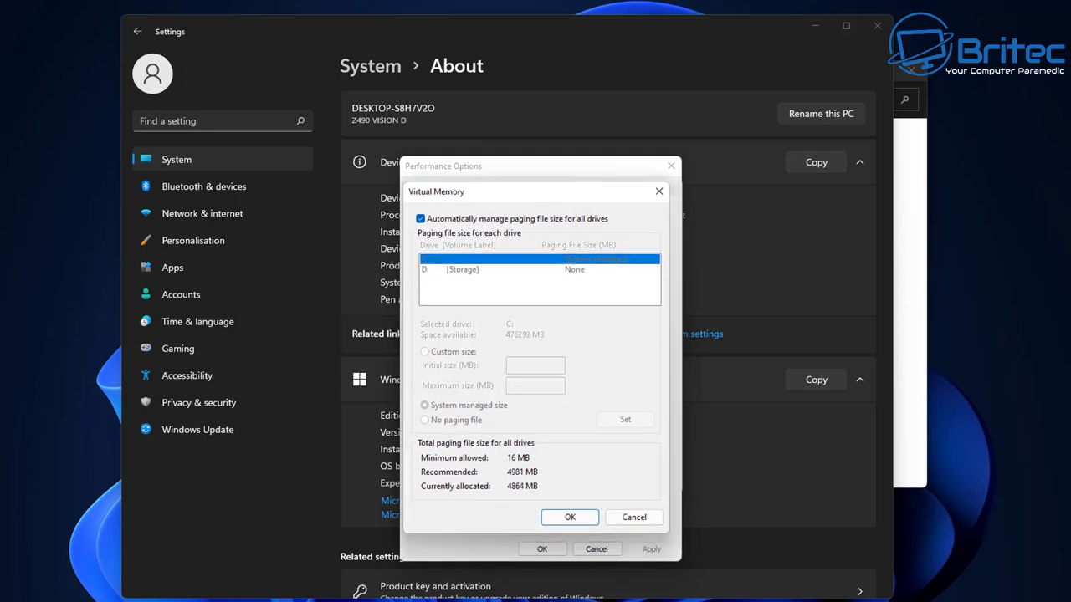
Try No paging file for C:, then re-tick automatic paging file management for all drives
key("space")
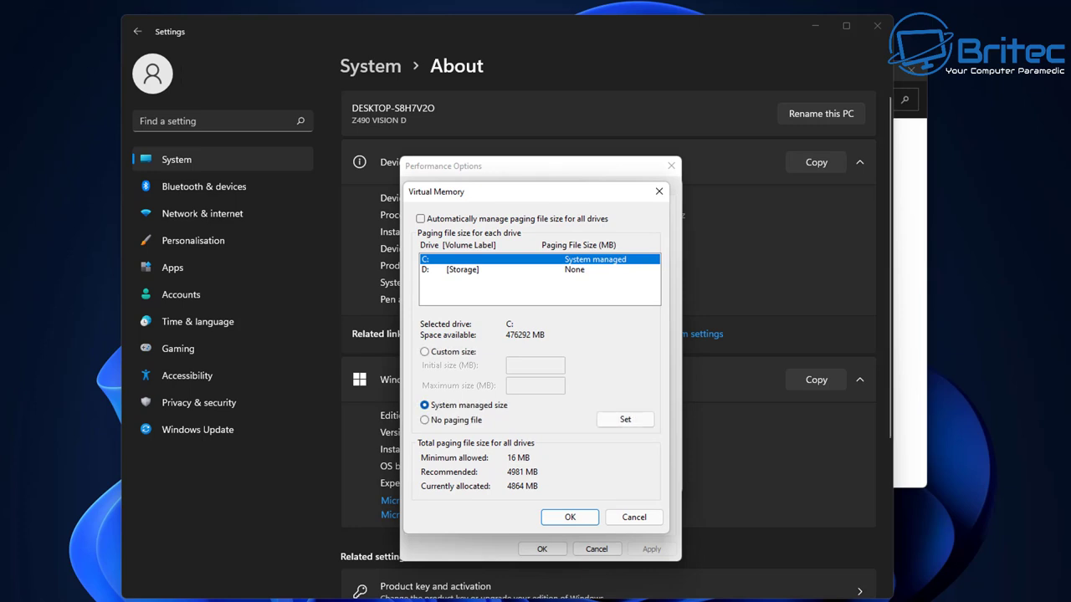
left_click(425, 420)
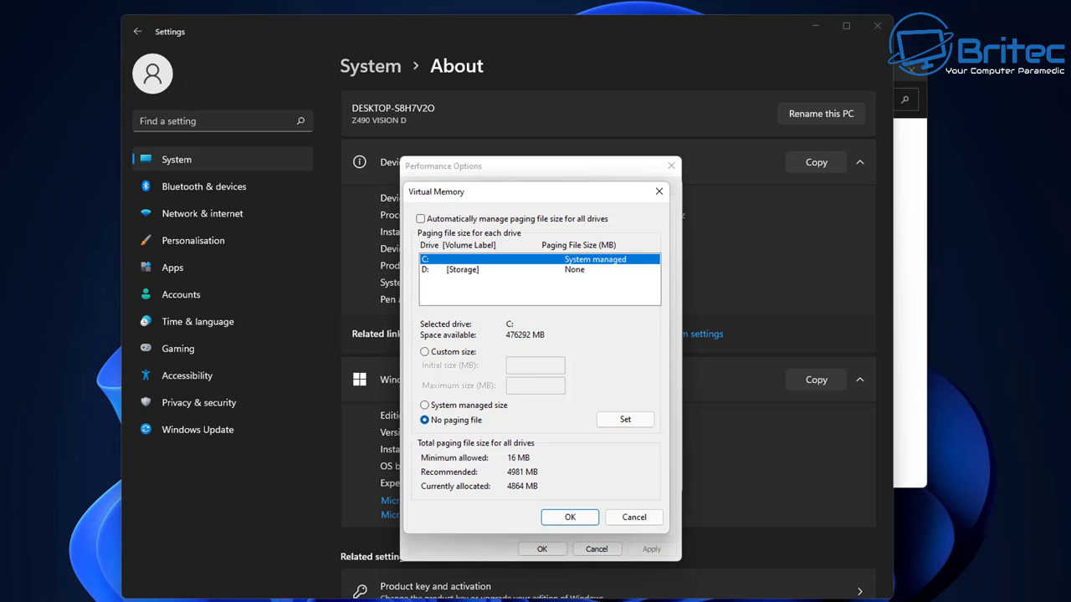
left_click(421, 218)
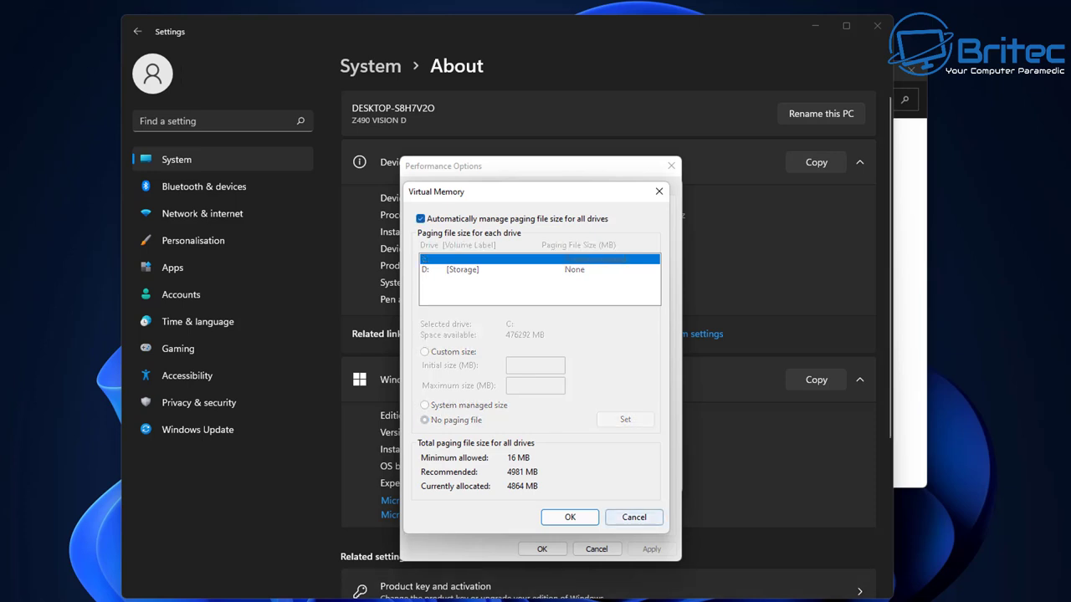
Cancel the Virtual Memory, Performance Options and System Properties dialogs without saving
left_click(634, 517)
left_click(596, 549)
left_click(597, 481)
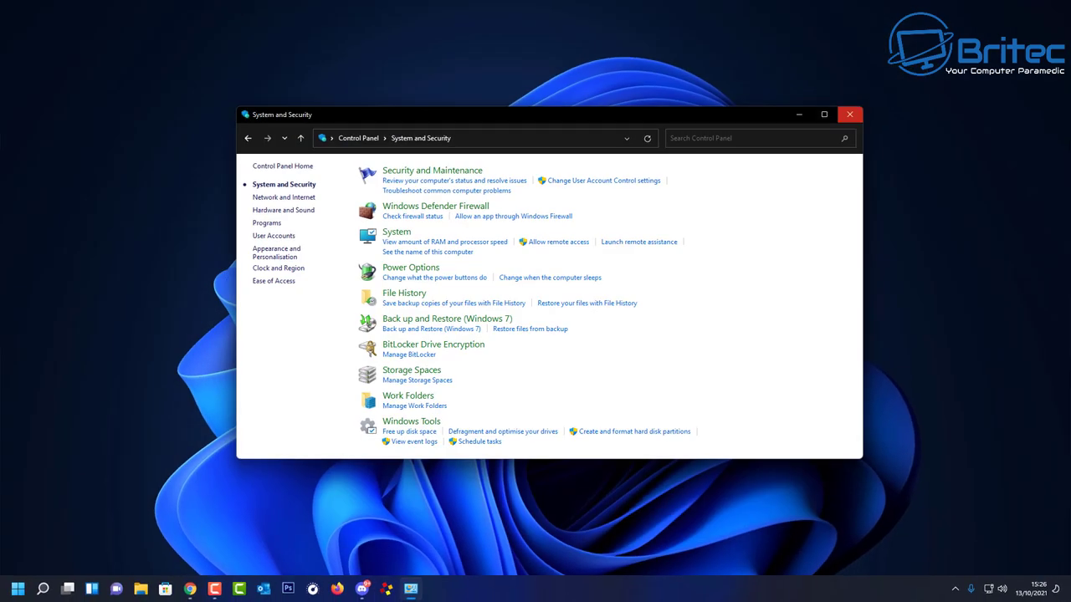
Close Control Panel and open a new Chrome Incognito window from the three-dot menu
left_click(850, 114)
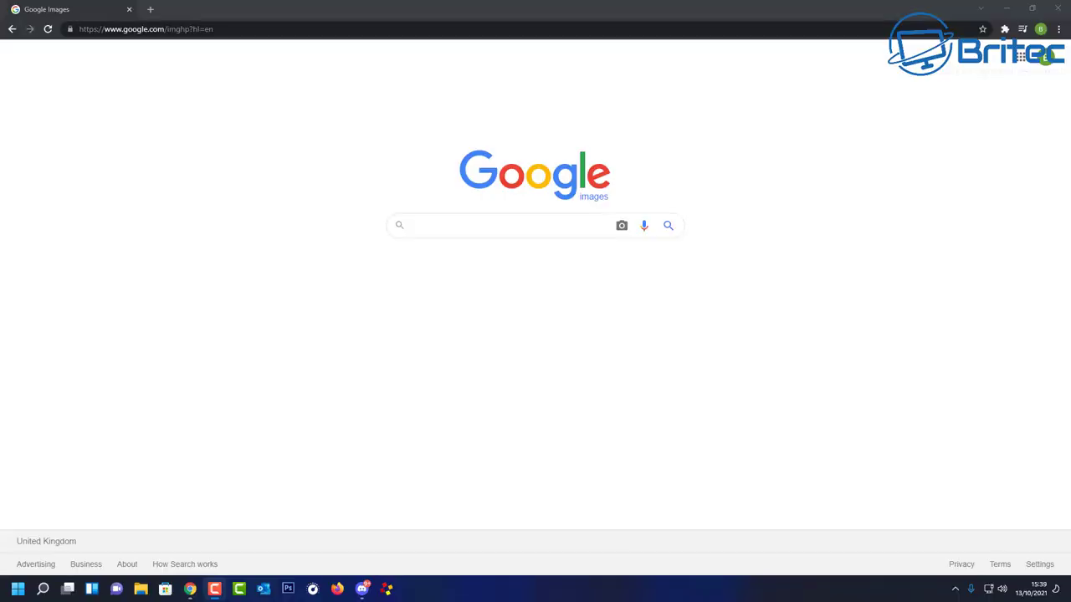
left_click(1058, 29)
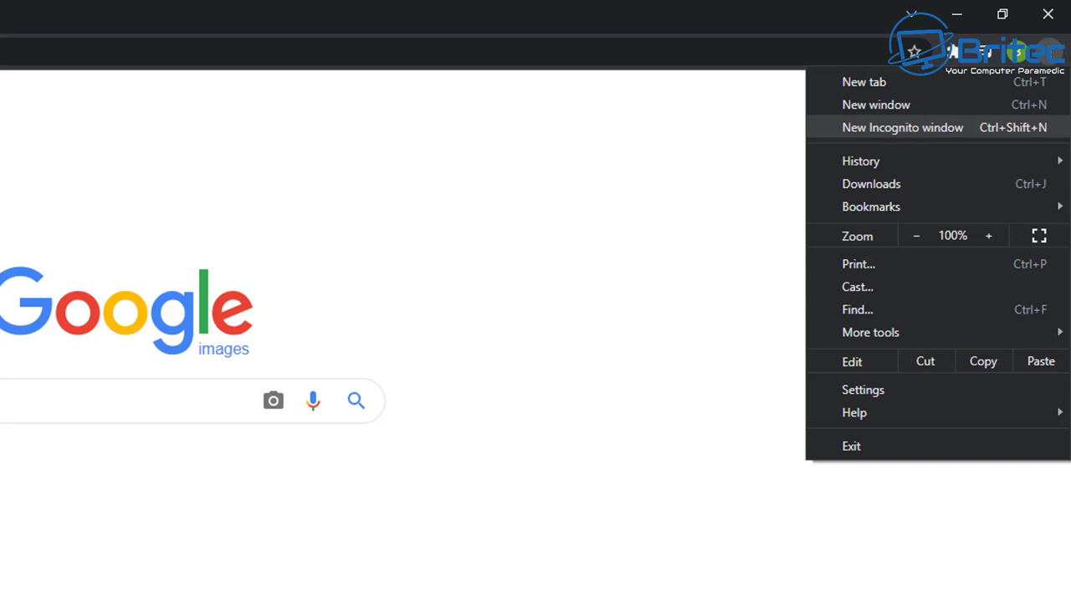
left_click(902, 127)
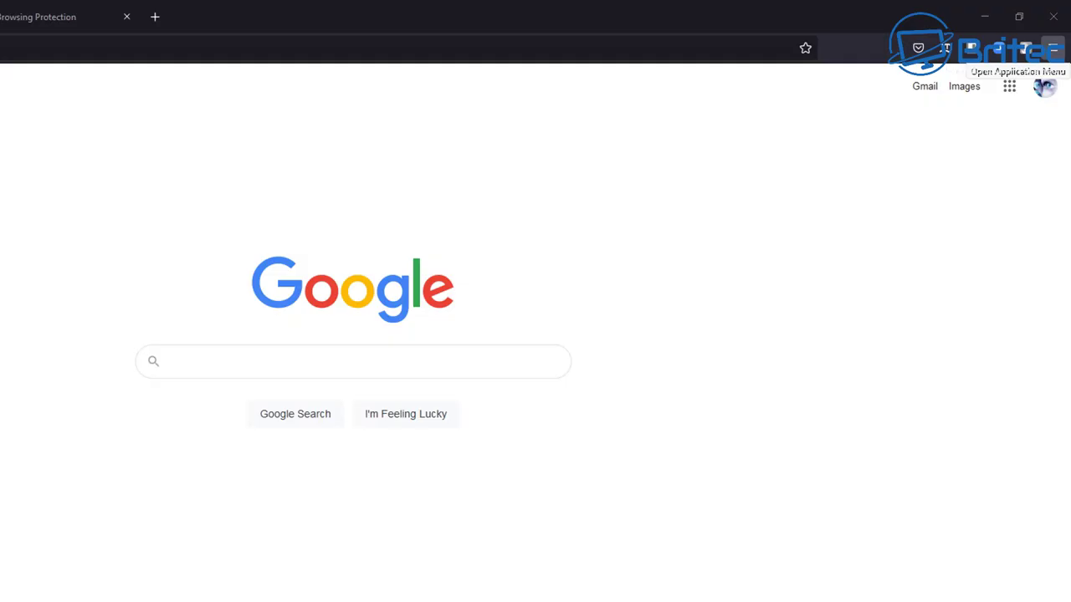
Open a new Firefox private browsing window from Firefox's main menu
left_click(1052, 48)
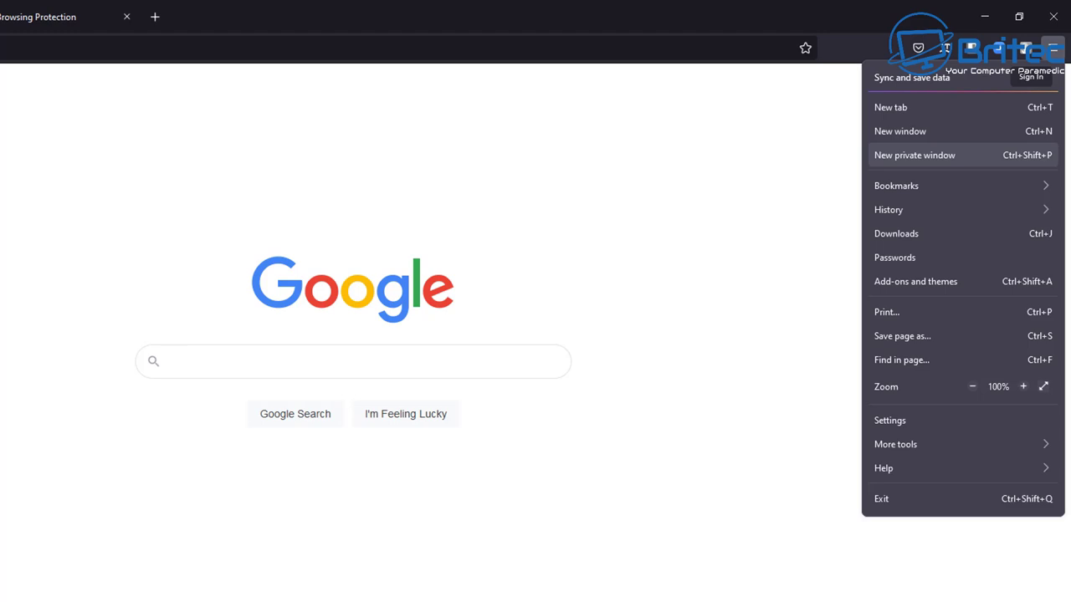
left_click(914, 155)
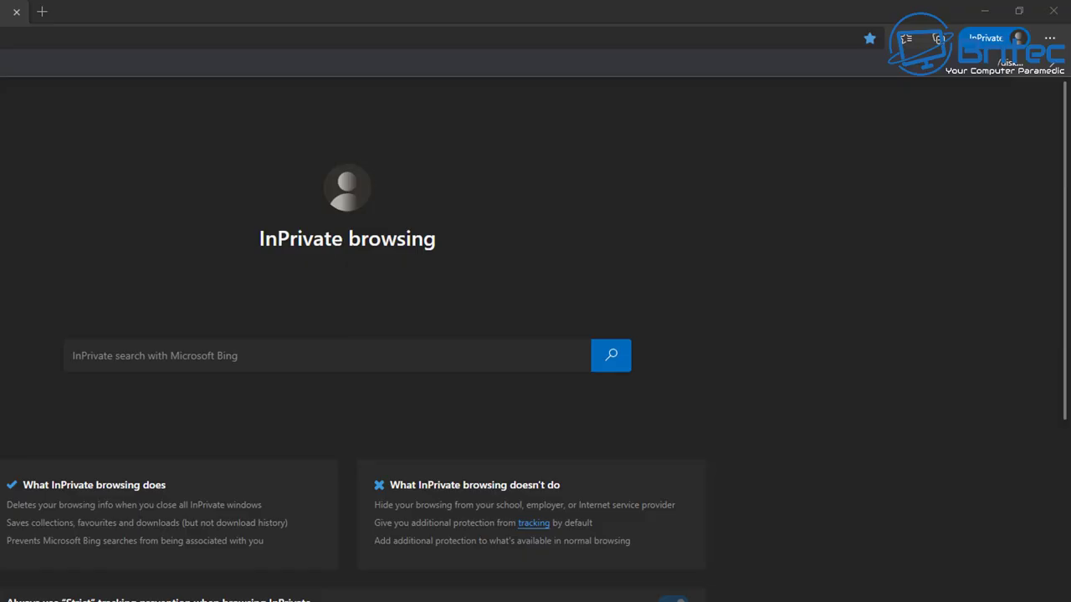
left_click(1049, 38)
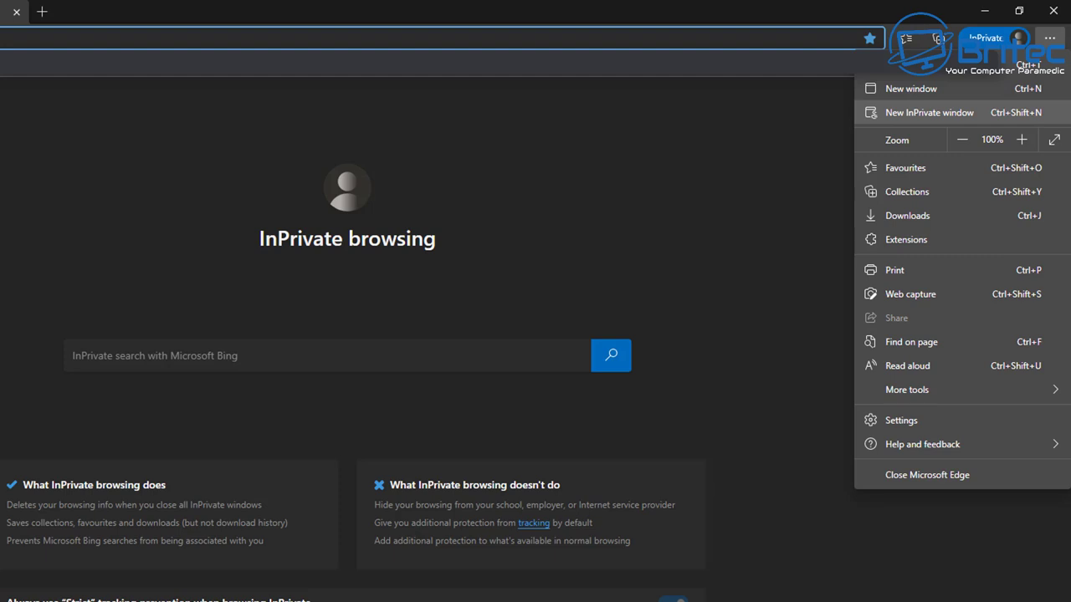
Dismiss Edge's menu, leaving the InPrivate window open
key("Escape")
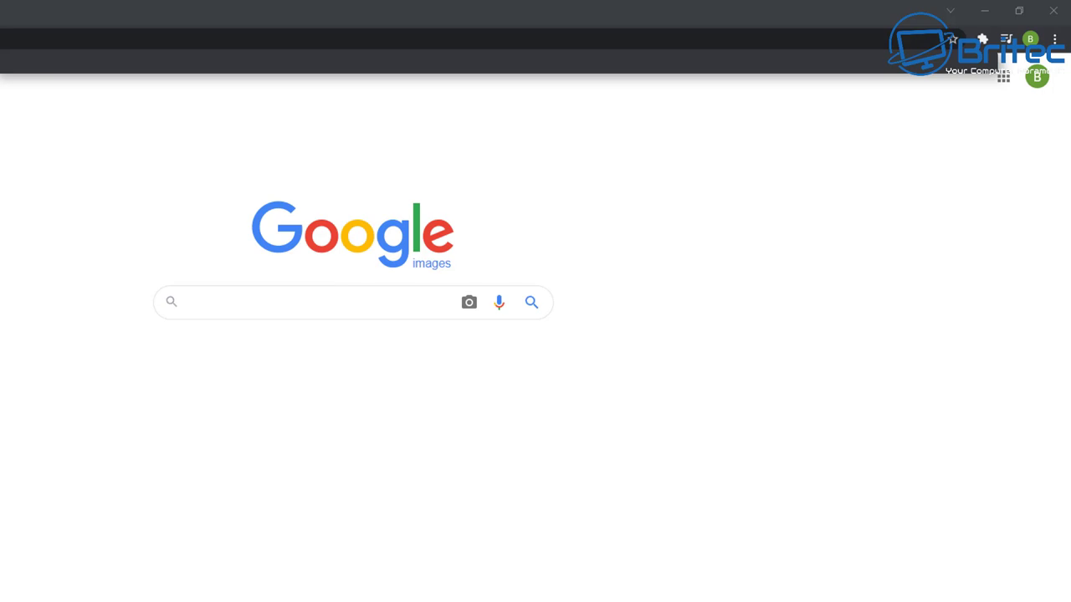
Open a new Chrome Incognito window from Chrome's main menu
key("alt+f")
key("Down")
key("Down")
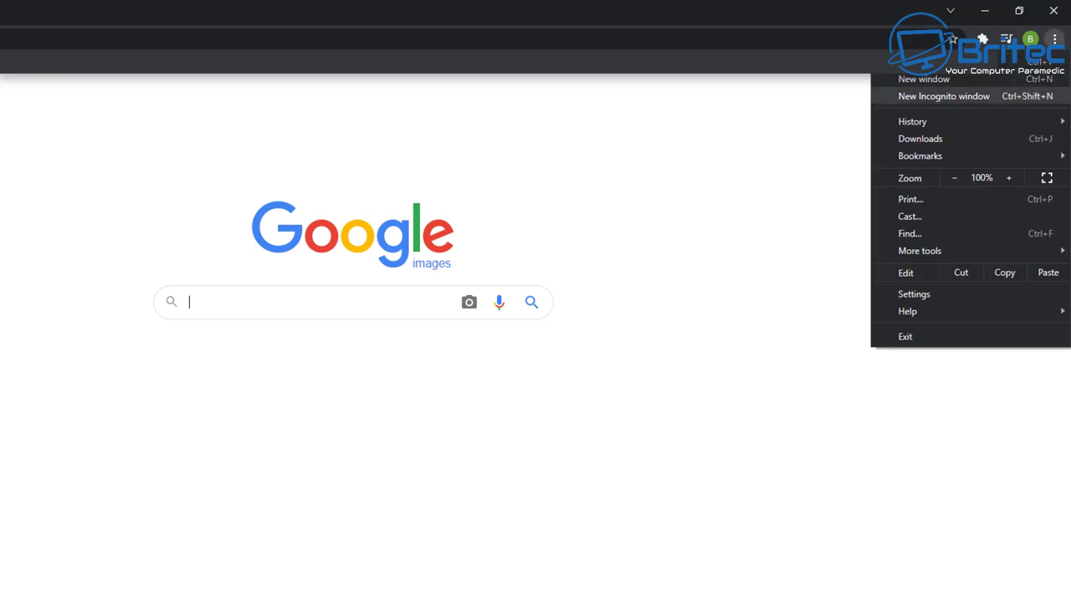
key("Return")
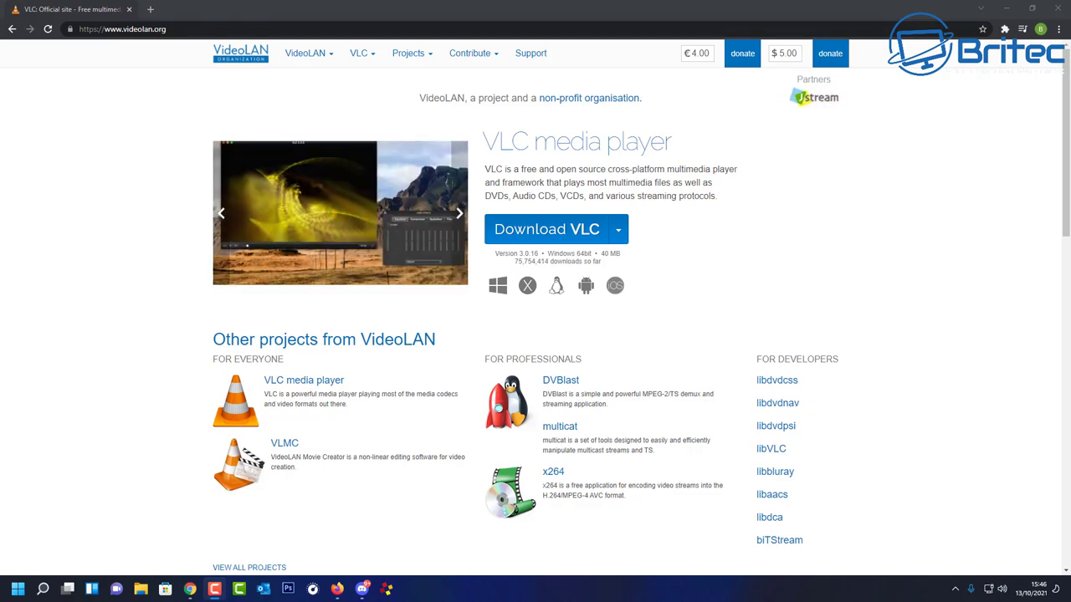
left_click(1058, 9)
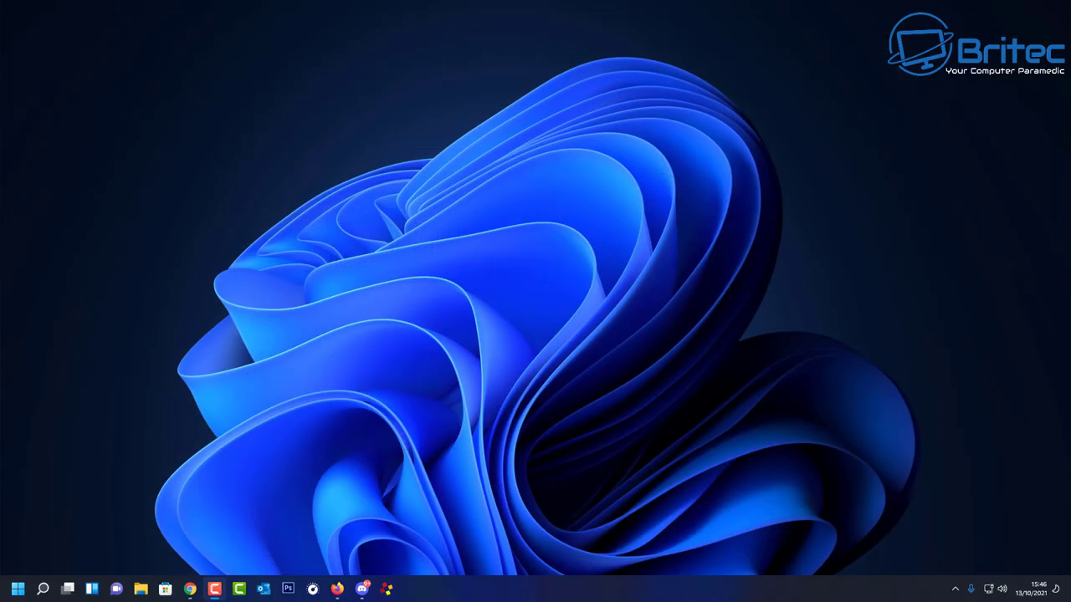